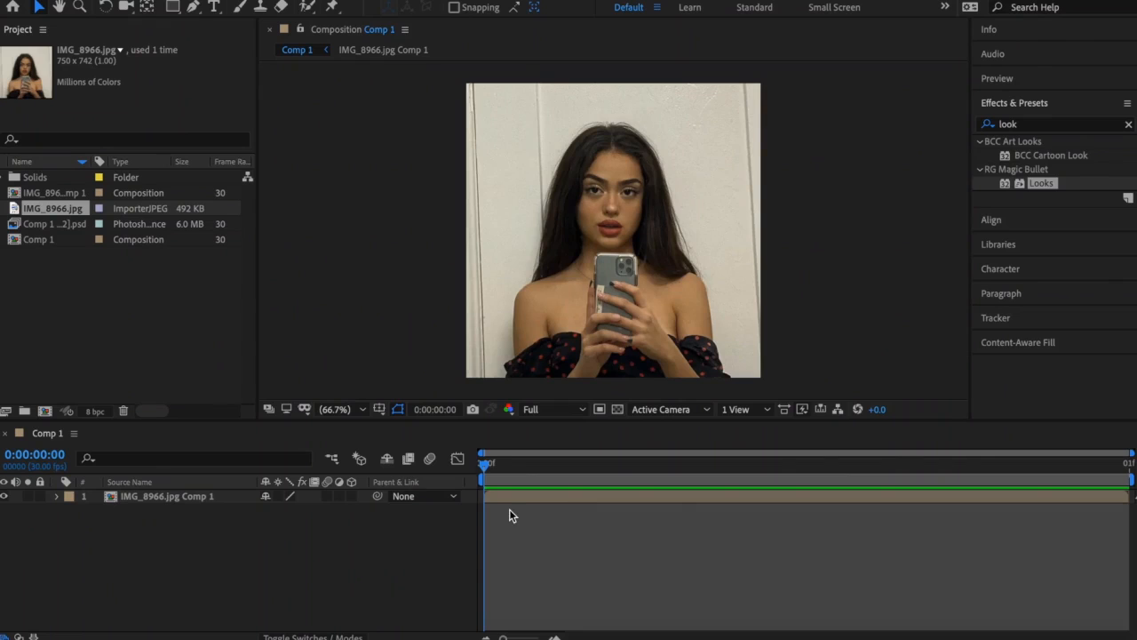
Step: Duplicate the portrait layer so two identical copies are stacked
{"action": "left_click", "coordinate": [505, 493]}
{"action": "key", "text": "ctrl+d"}
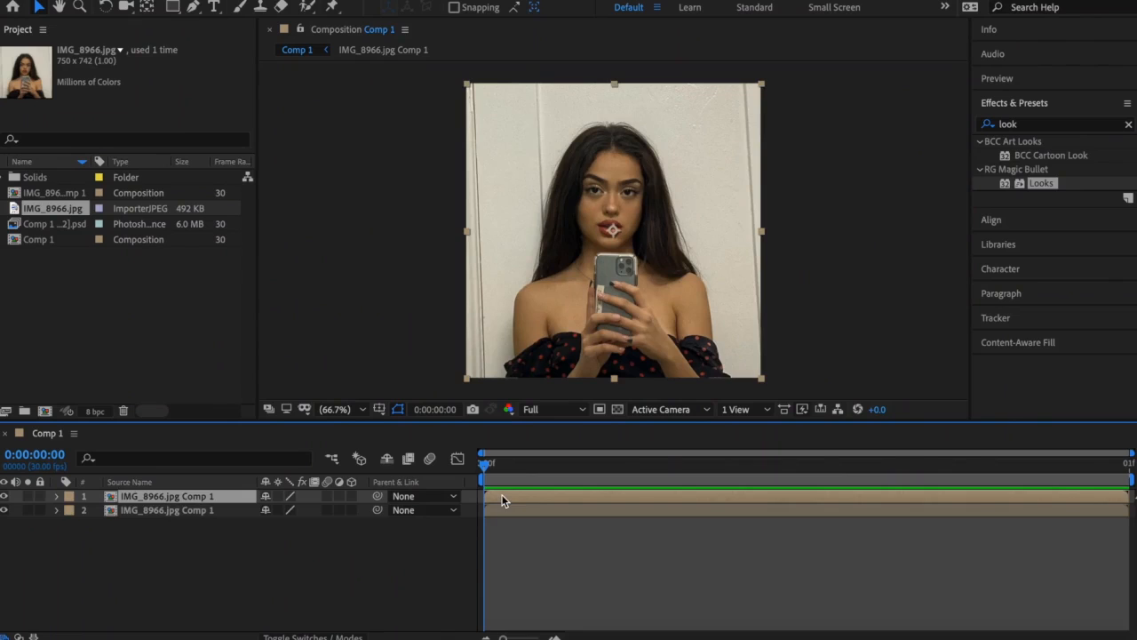
Step: Zoom the viewer to 200% and pan down to the shoulders and dress for masking
{"action": "left_click", "coordinate": [335, 409]}
{"action": "left_click", "coordinate": [335, 302]}
{"action": "key", "text": "h"}
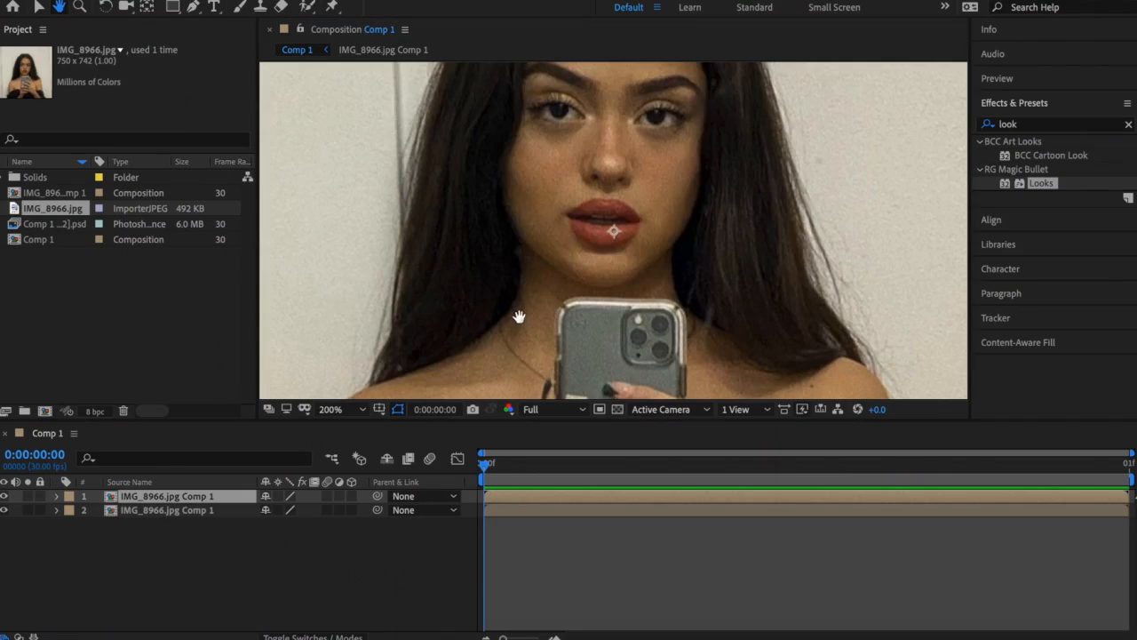
{"action": "left_click_drag", "start_coordinate": [520, 317], "coordinate": [548, 266]}
{"action": "left_click_drag", "start_coordinate": [548, 320], "coordinate": [548, 252]}
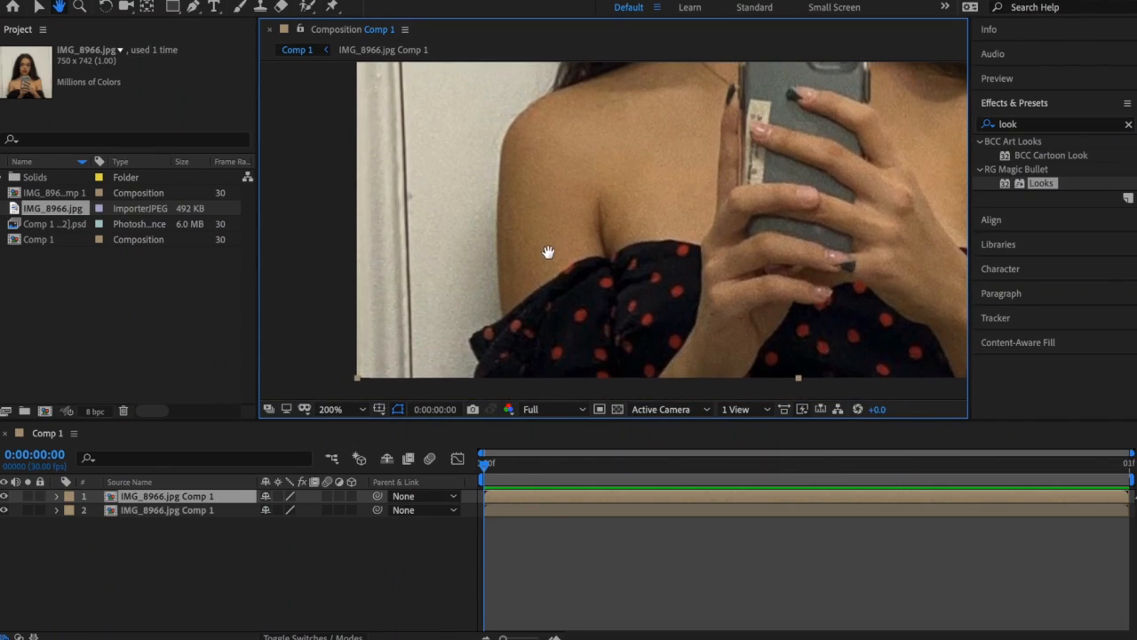
{"action": "left_click", "coordinate": [193, 7]}
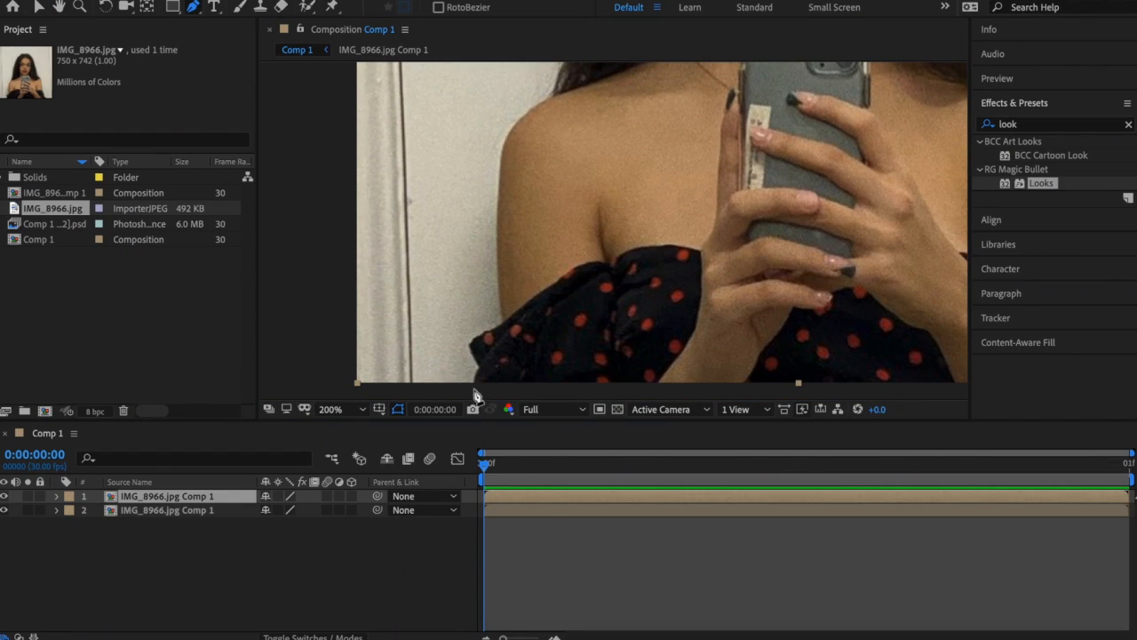
Step: Draw mask points from the bottom edge up the left body and around the top of the hair
{"action": "left_click", "coordinate": [476, 388]}
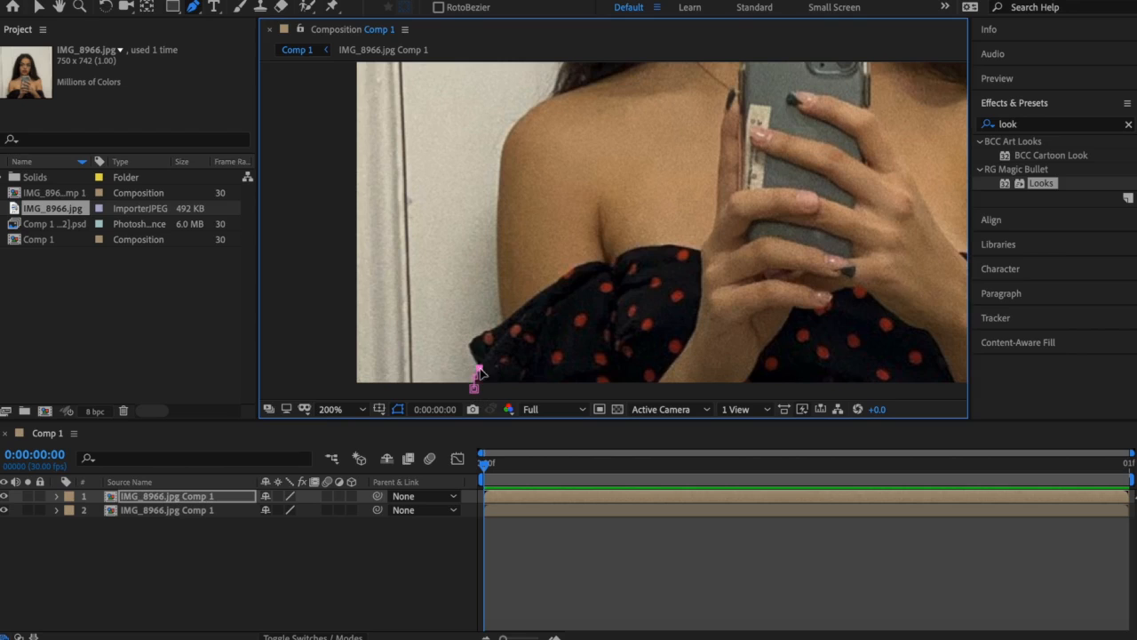
{"action": "left_click", "coordinate": [474, 355]}
{"action": "left_click", "coordinate": [508, 335]}
{"action": "left_click", "coordinate": [503, 204]}
{"action": "left_click", "coordinate": [505, 151]}
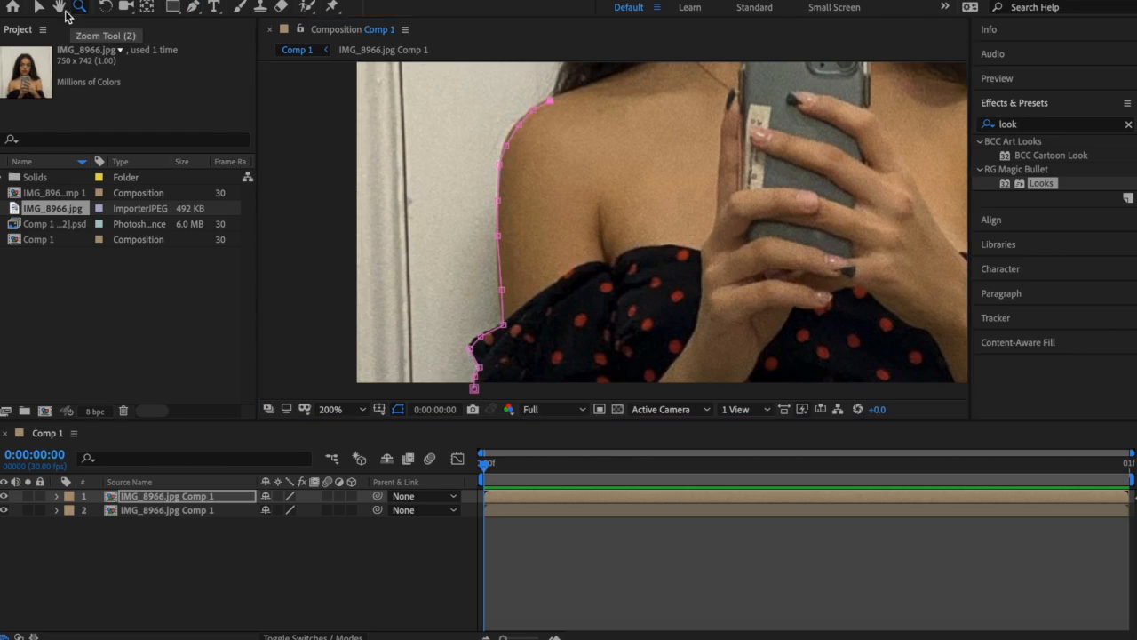
{"action": "scroll", "coordinate": [505, 151], "scroll_direction": "up", "scroll_amount": 5}
{"action": "left_click", "coordinate": [544, 353]}
{"action": "scroll", "coordinate": [569, 232], "scroll_direction": "up", "scroll_amount": 5}
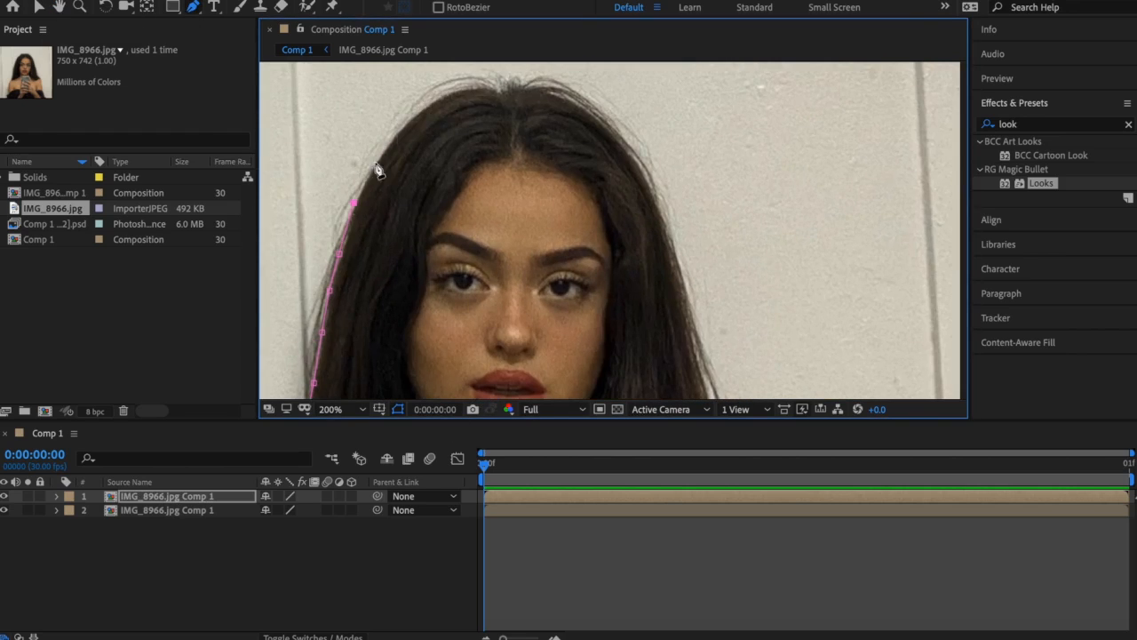
{"action": "left_click", "coordinate": [405, 125]}
{"action": "left_click", "coordinate": [438, 102]}
{"action": "left_click", "coordinate": [479, 91]}
{"action": "left_click", "coordinate": [502, 92]}
{"action": "left_click", "coordinate": [530, 91]}
Step: Trace the mask down the right hair, shoulder and arm, close it, and fit the view
{"action": "left_click", "coordinate": [578, 115]}
{"action": "left_click", "coordinate": [639, 205]}
{"action": "left_click", "coordinate": [685, 338]}
{"action": "scroll", "coordinate": [568, 267], "scroll_direction": "down", "scroll_amount": 8}
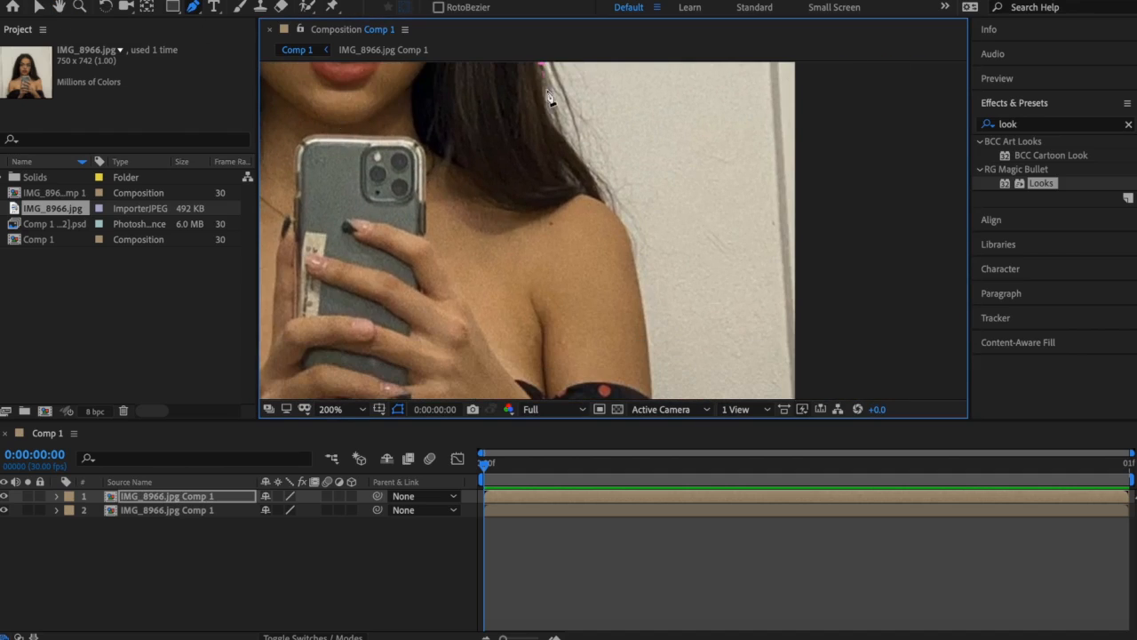
{"action": "left_click", "coordinate": [587, 173]}
{"action": "left_click", "coordinate": [622, 227]}
{"action": "left_click", "coordinate": [635, 293]}
{"action": "scroll", "coordinate": [622, 267], "scroll_direction": "down", "scroll_amount": 8}
{"action": "left_click", "coordinate": [675, 249]}
{"action": "left_click", "coordinate": [715, 311]}
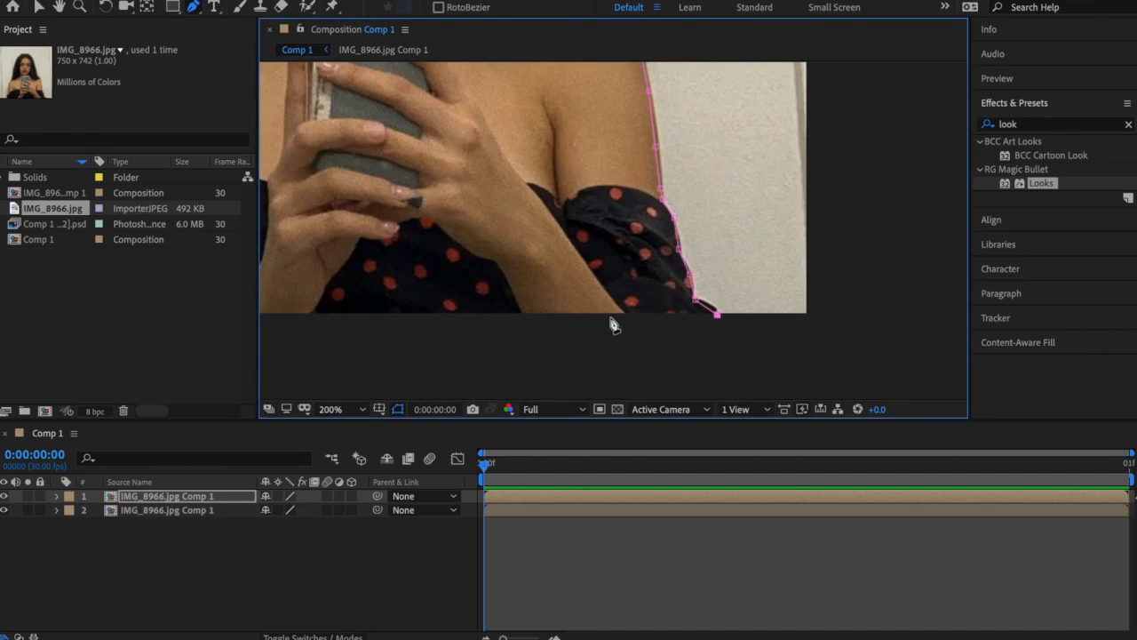
{"action": "left_click", "coordinate": [338, 409]}
{"action": "left_click", "coordinate": [336, 118]}
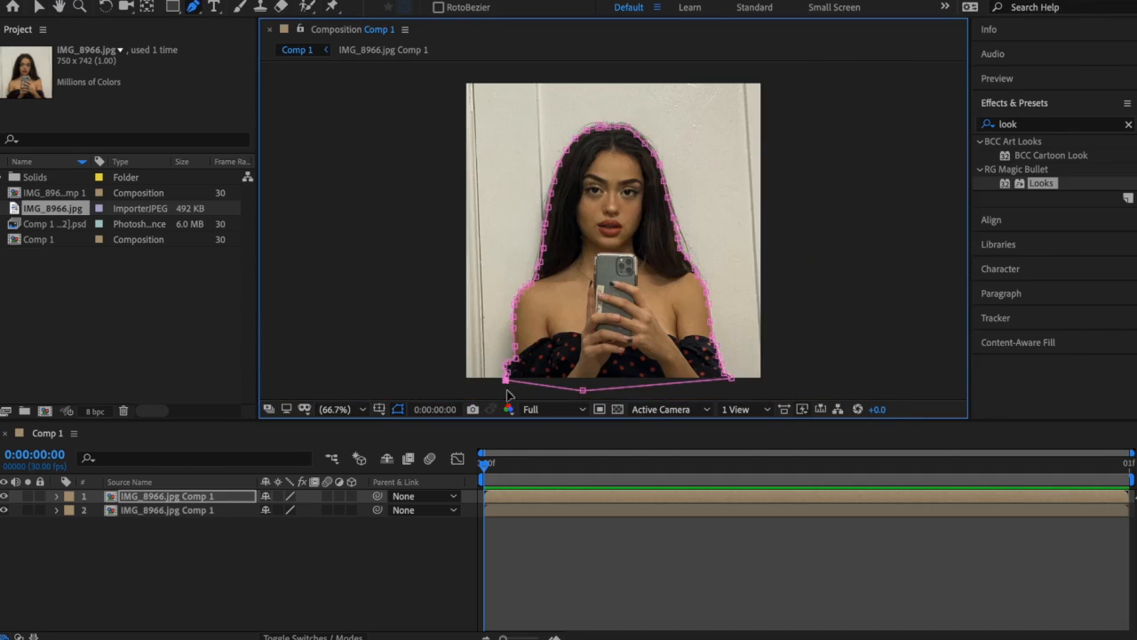
Step: Duplicate the masked layer and the second layer to build extra copies
{"action": "key", "text": "ctrl+d"}
{"action": "left_click", "coordinate": [522, 538]}
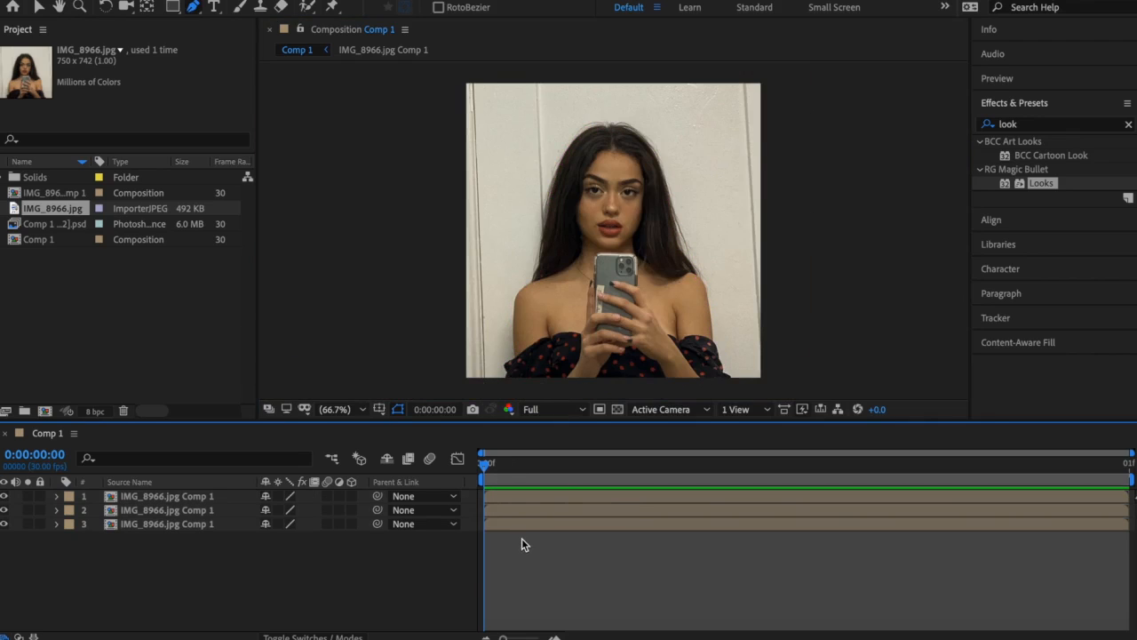
{"action": "left_click", "coordinate": [523, 510]}
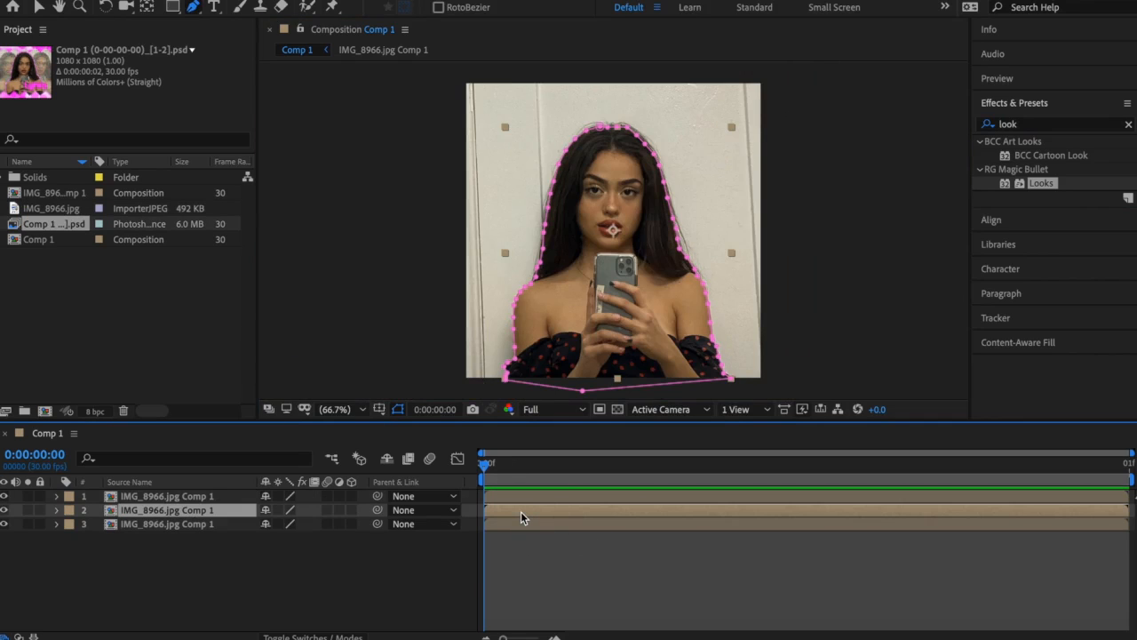
{"action": "key", "text": "ctrl+d"}
{"action": "key", "text": "ctrl+d"}
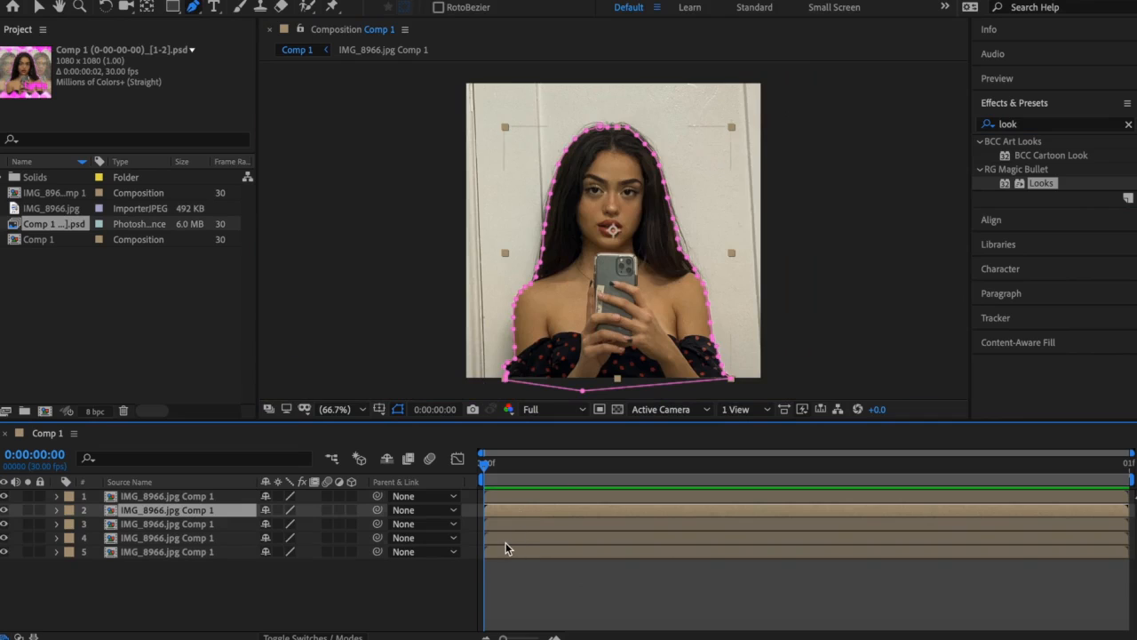
Step: Shift the fourth copy right to X 769 and lower its opacity to 66%
{"action": "left_click", "coordinate": [506, 538]}
{"action": "key", "text": "p"}
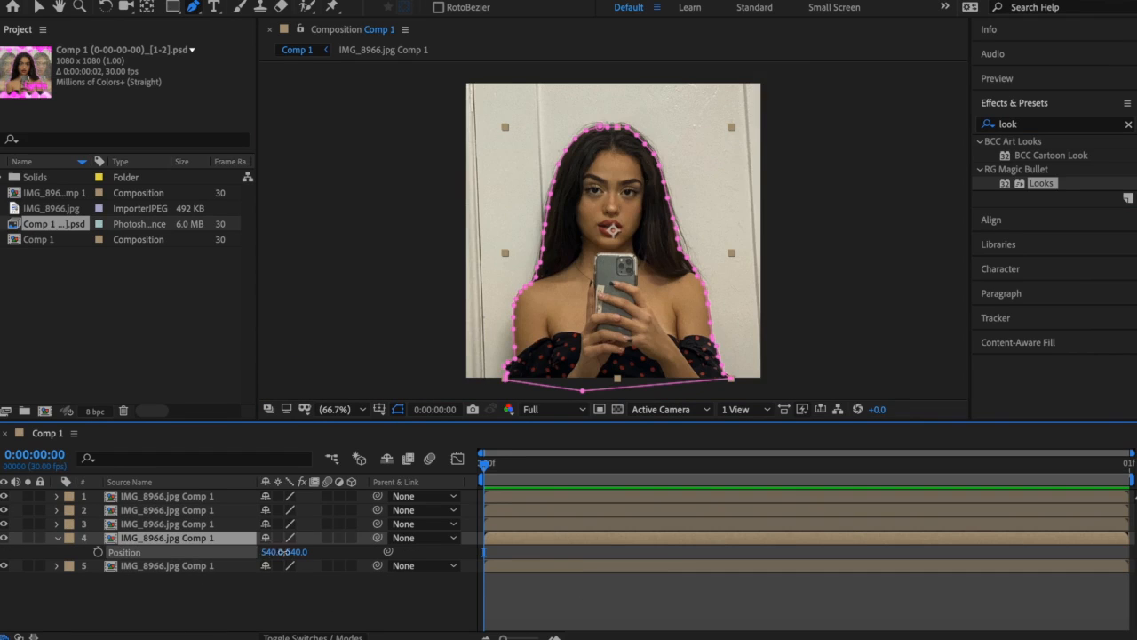
{"action": "left_click_drag", "start_coordinate": [270, 552], "coordinate": [458, 558]}
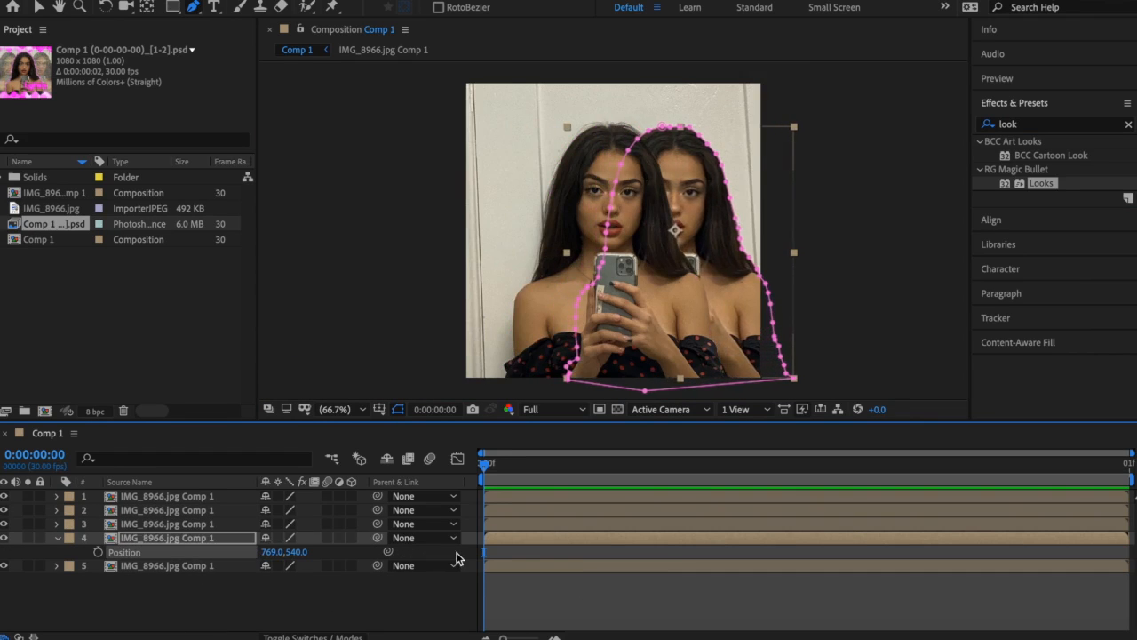
{"action": "left_click", "coordinate": [58, 539]}
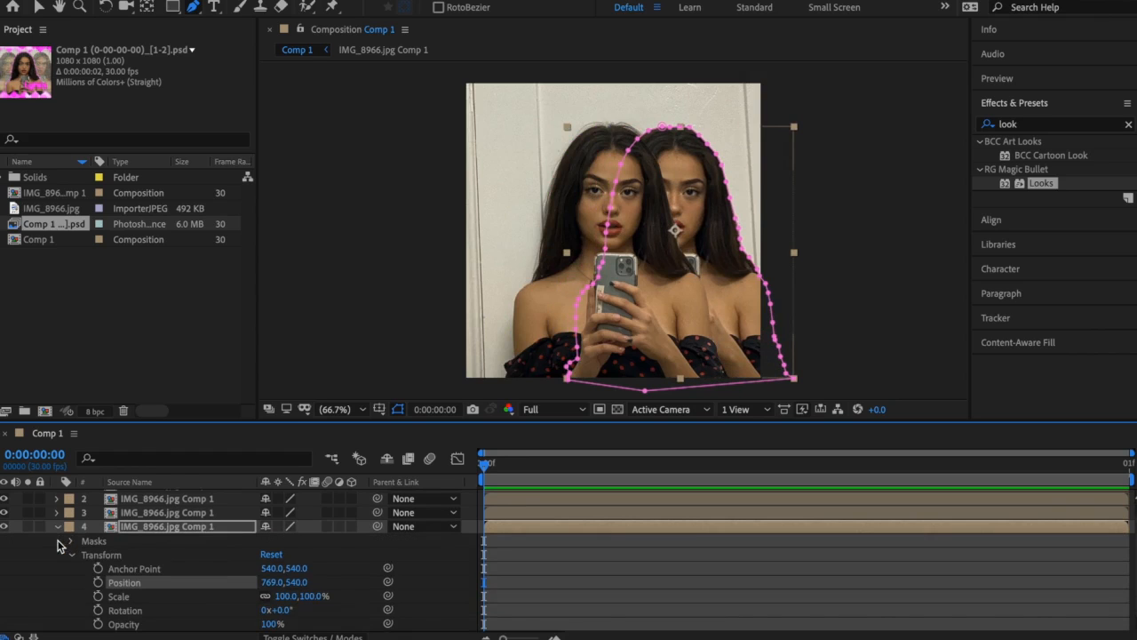
{"action": "left_click_drag", "start_coordinate": [270, 624], "coordinate": [231, 624]}
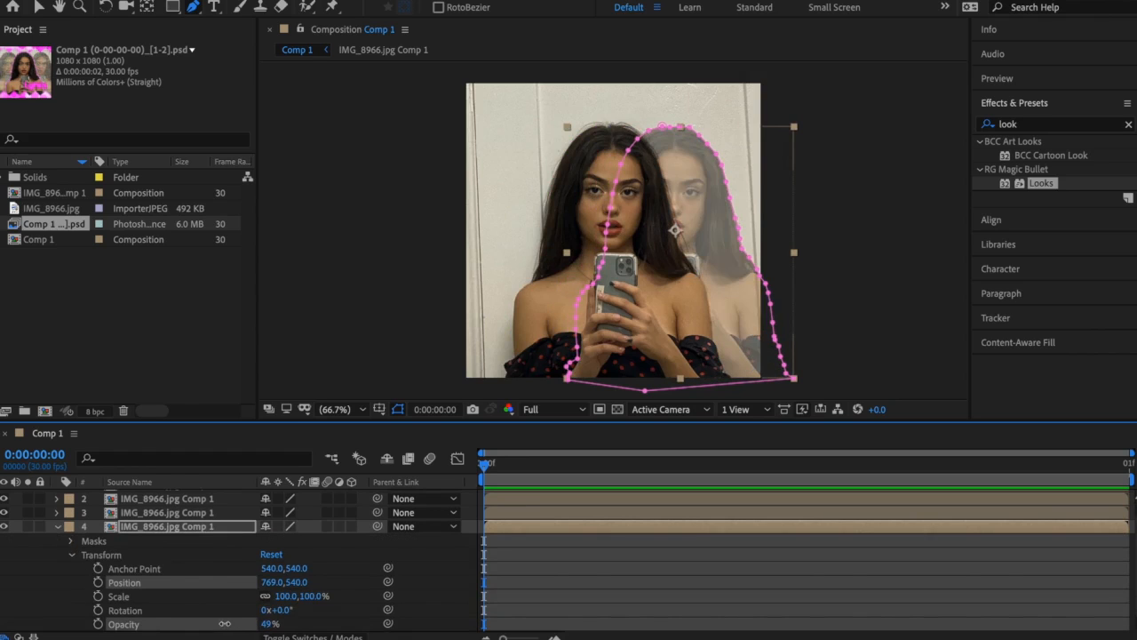
{"action": "left_click", "coordinate": [56, 530]}
Step: Shift the third copy left to X 247 as the other ghost duplicate
{"action": "key", "text": "ctrl+d"}
{"action": "key", "text": "p"}
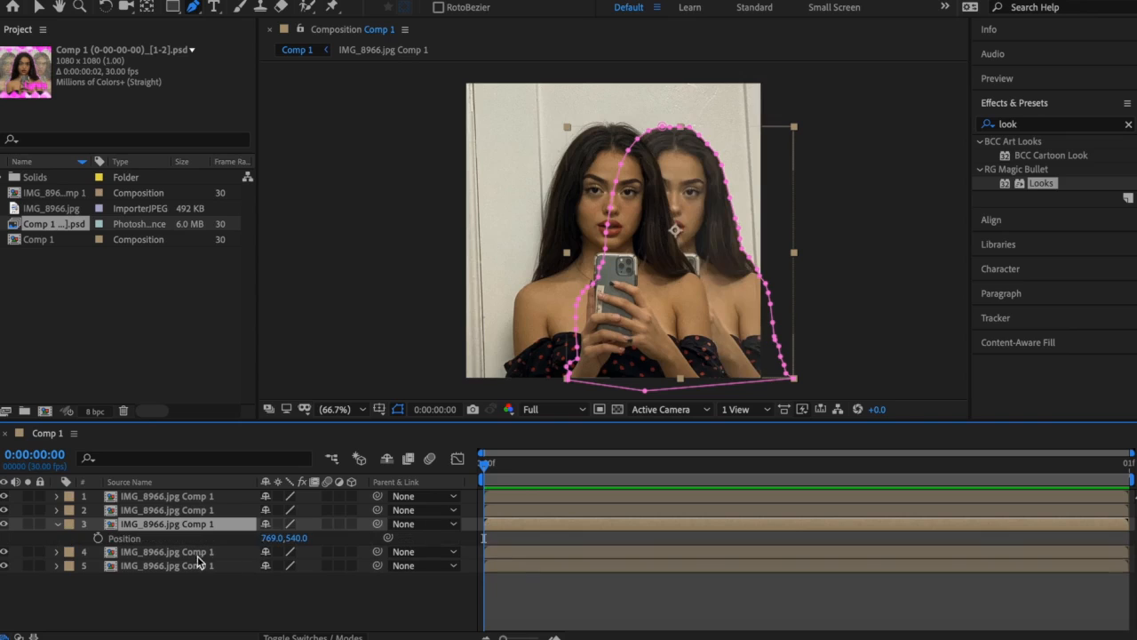
{"action": "left_click_drag", "start_coordinate": [286, 539], "coordinate": [172, 540]}
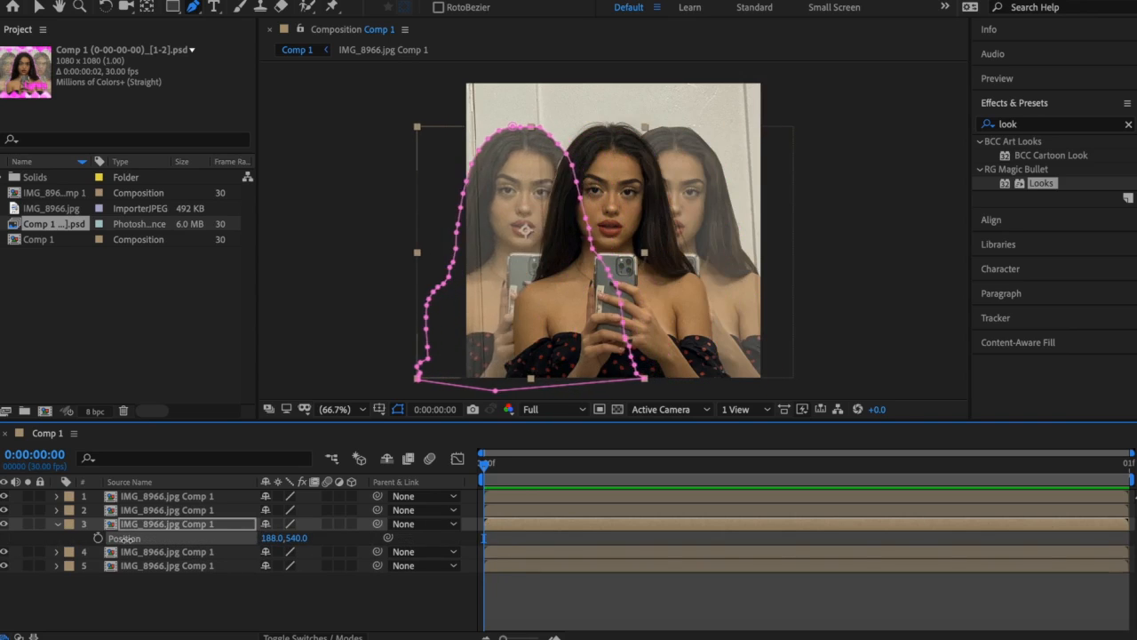
{"action": "left_click", "coordinate": [55, 527]}
{"action": "left_click", "coordinate": [386, 604]}
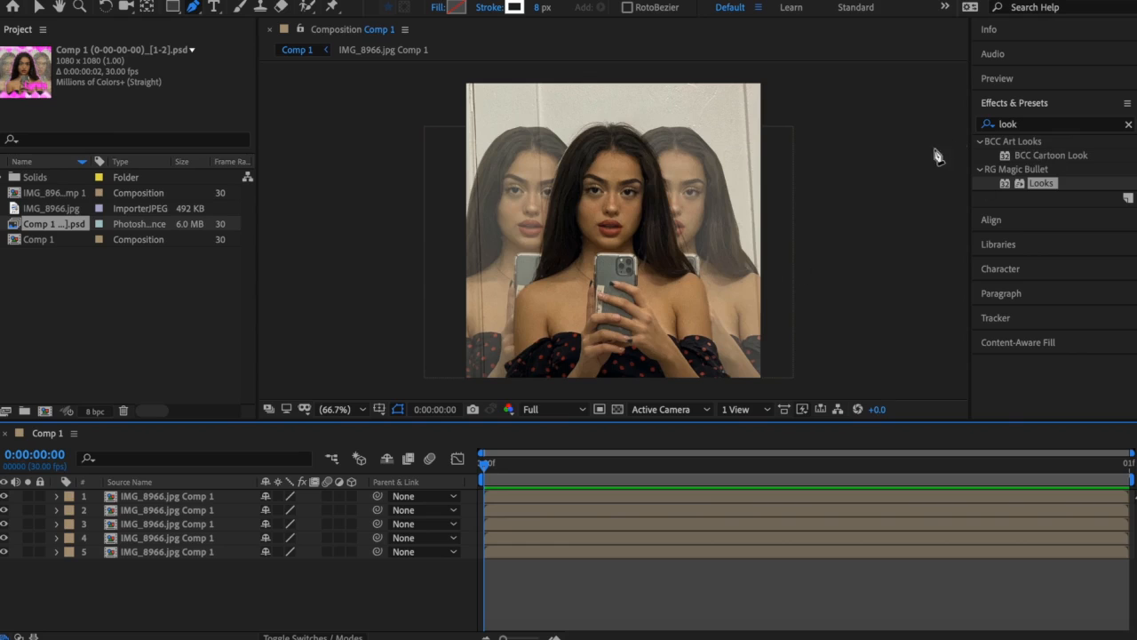
Step: Apply Sapphire S_TVDamage to both the third and fourth ghost copies
{"action": "left_click", "coordinate": [1016, 125]}
{"action": "type", "text": "tv"}
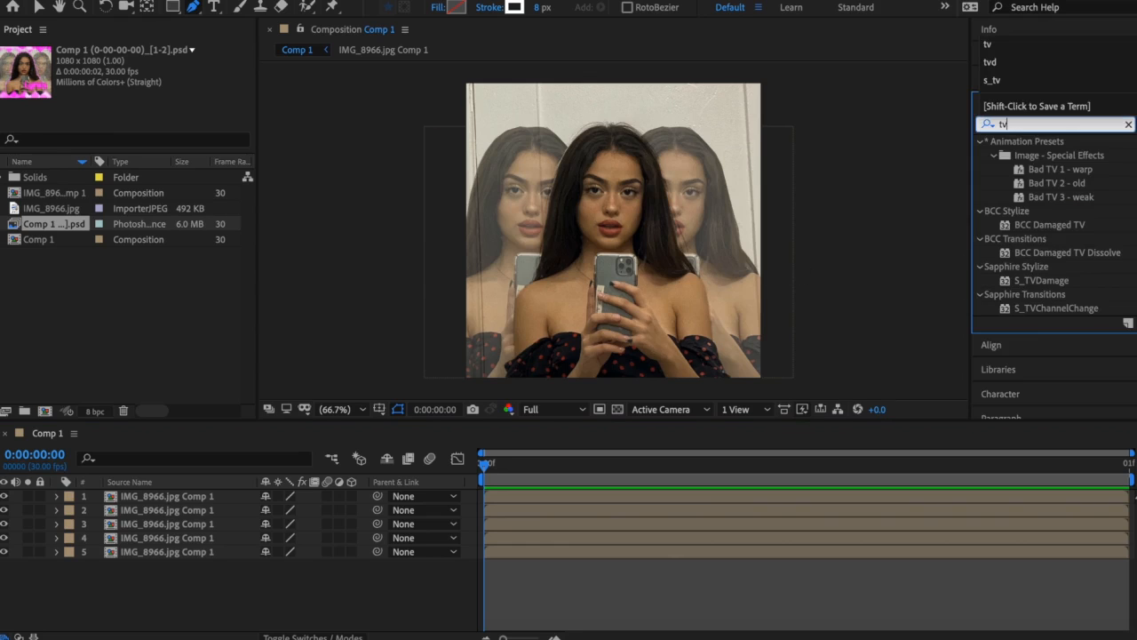
{"action": "left_click_drag", "start_coordinate": [1039, 280], "coordinate": [560, 525]}
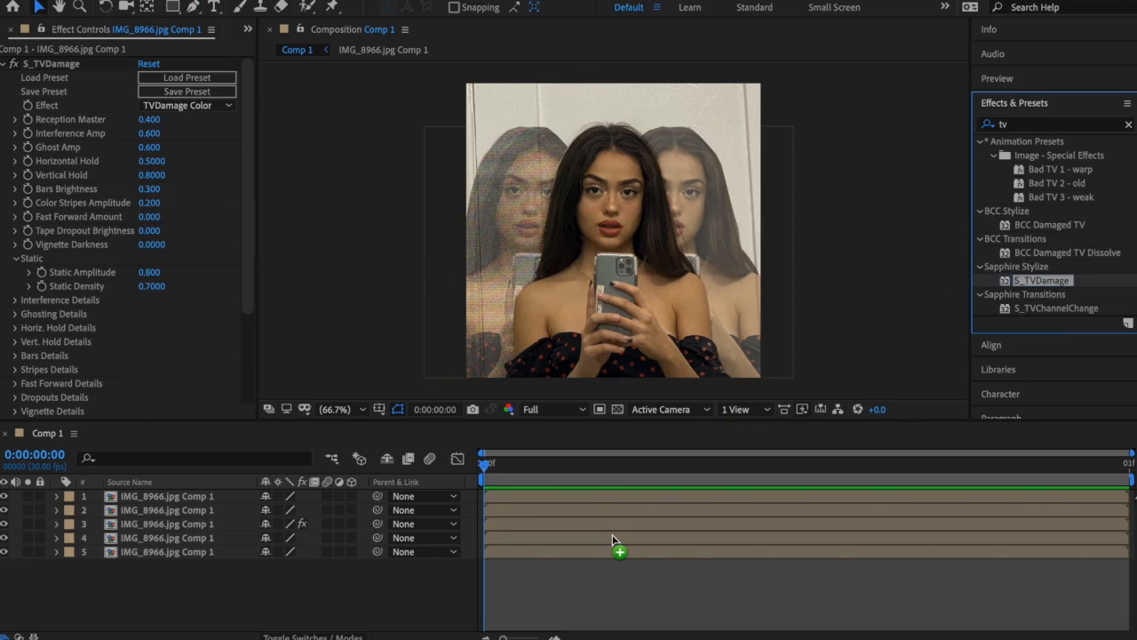
{"action": "left_click_drag", "start_coordinate": [1018, 280], "coordinate": [601, 538]}
{"action": "left_click", "coordinate": [573, 595]}
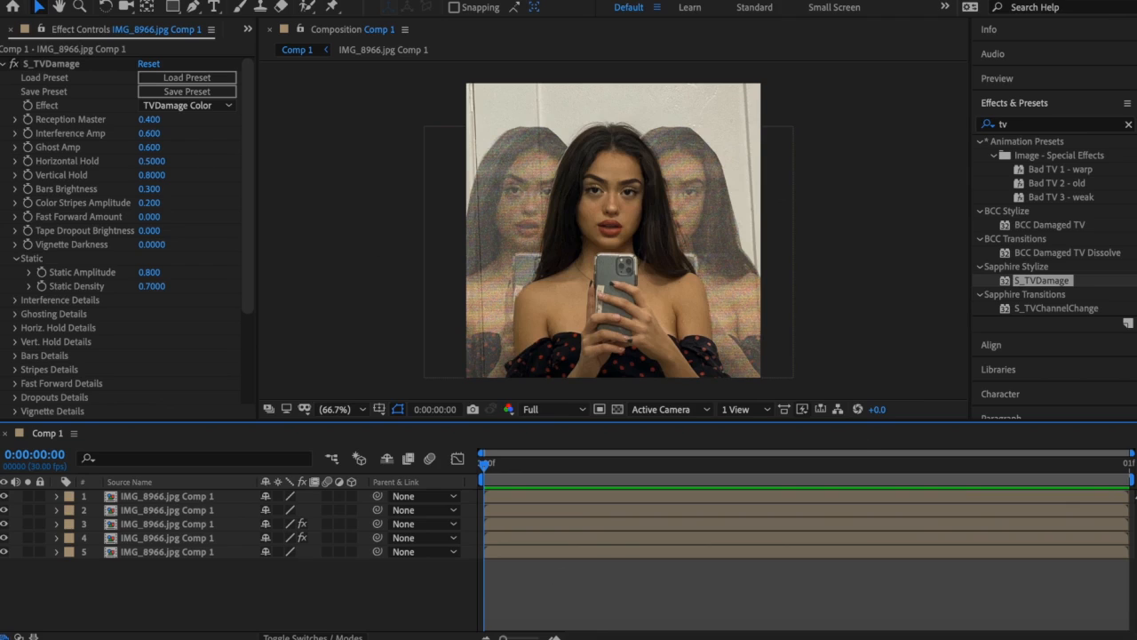
Step: Select the second portrait layer for the outline effect
{"action": "left_click", "coordinate": [12, 31]}
{"action": "left_click", "coordinate": [48, 33]}
{"action": "left_click", "coordinate": [536, 466]}
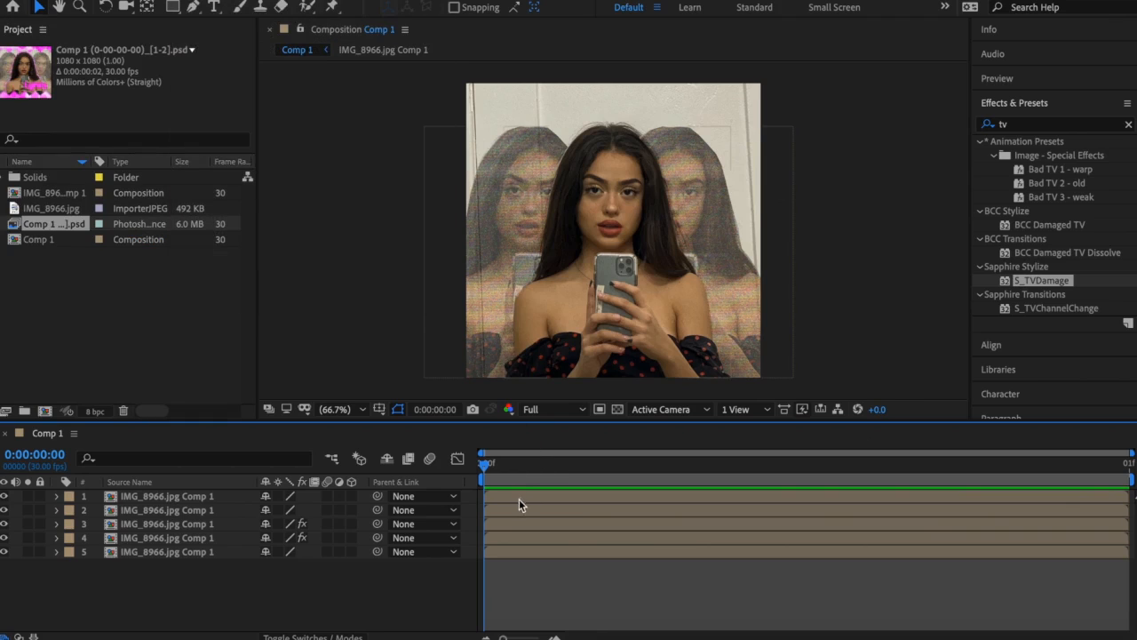
{"action": "left_click", "coordinate": [518, 510]}
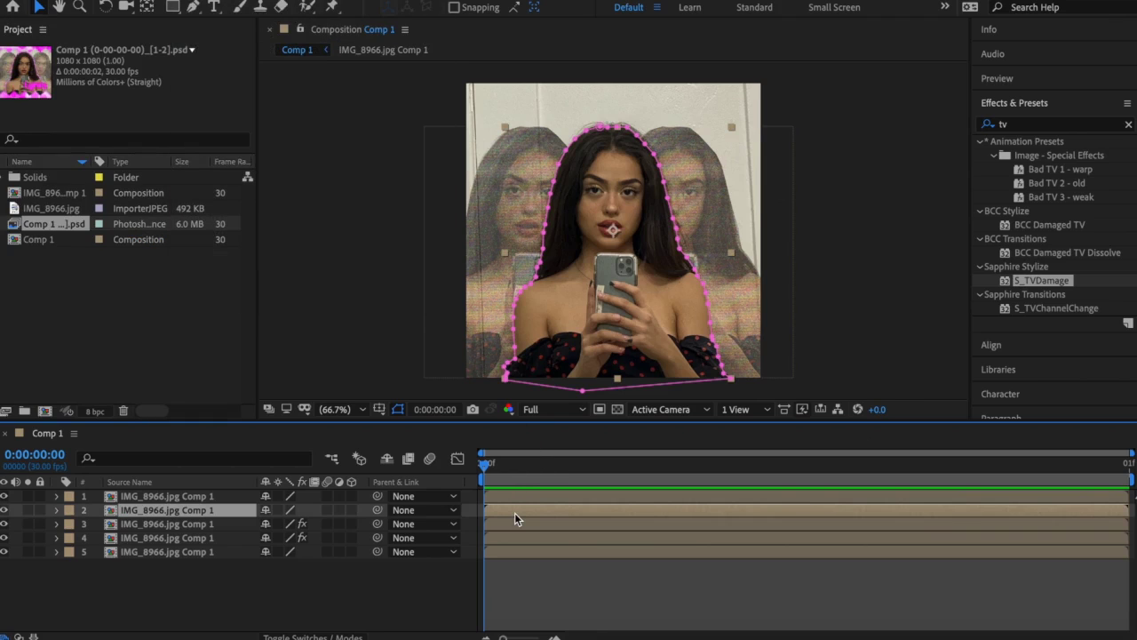
Step: Apply Generate > Stroke to layer 2 with Brush Size 21.2 for a thick white outline
{"action": "left_click", "coordinate": [1031, 123]}
{"action": "type", "text": "strok"}
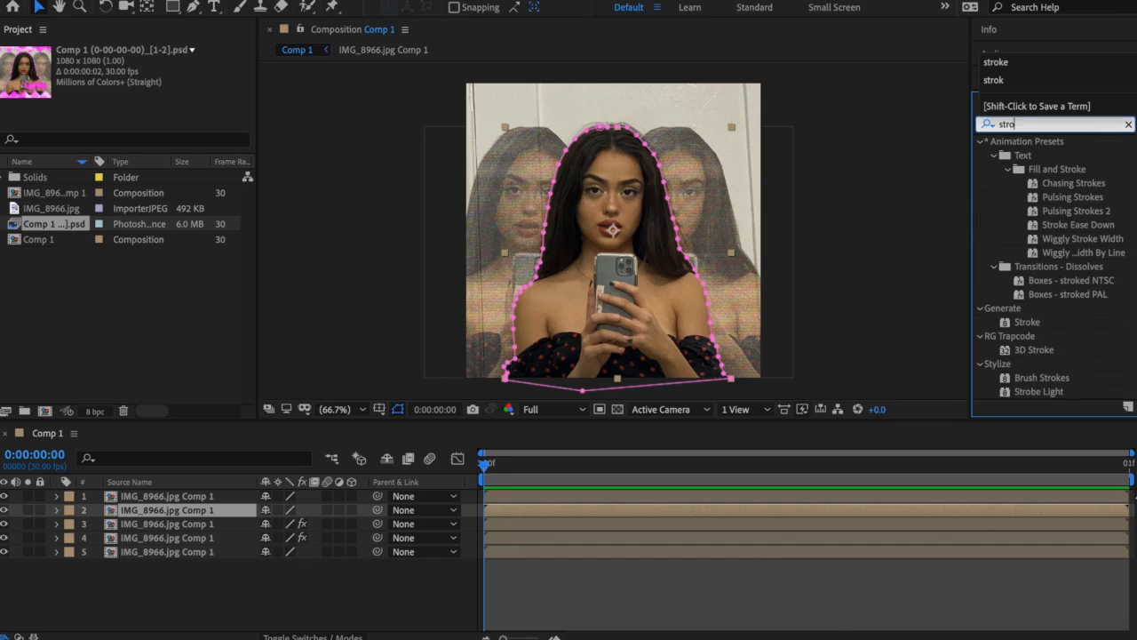
{"action": "left_click_drag", "start_coordinate": [1028, 322], "coordinate": [747, 510]}
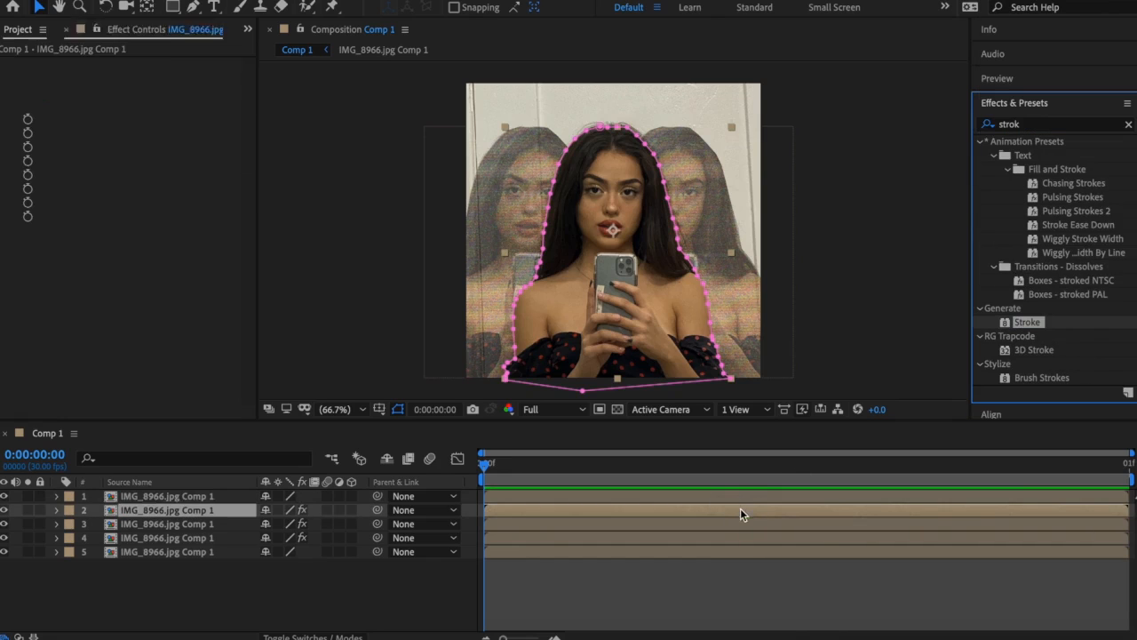
{"action": "left_click_drag", "start_coordinate": [145, 132], "coordinate": [299, 130]}
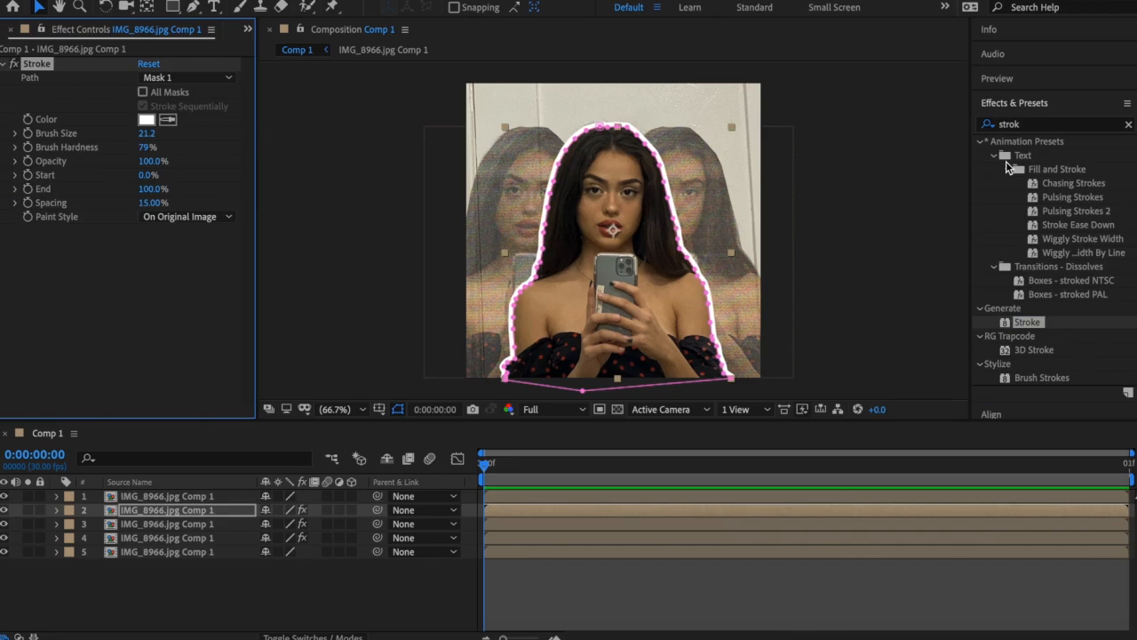
{"action": "left_click", "coordinate": [1025, 123]}
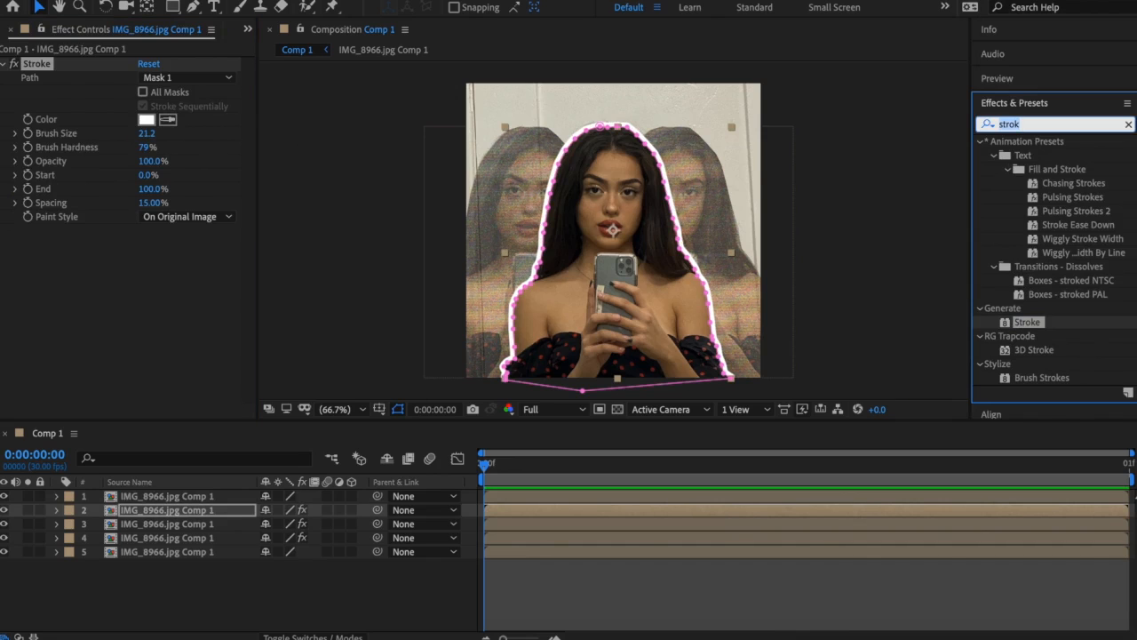
{"action": "type", "text": "4-"}
Step: Apply 4-Color Gradient to layer 2 with Colors 1, 2 and 4 set to FF00A5 pink
{"action": "left_click_drag", "start_coordinate": [1046, 154], "coordinate": [494, 520]}
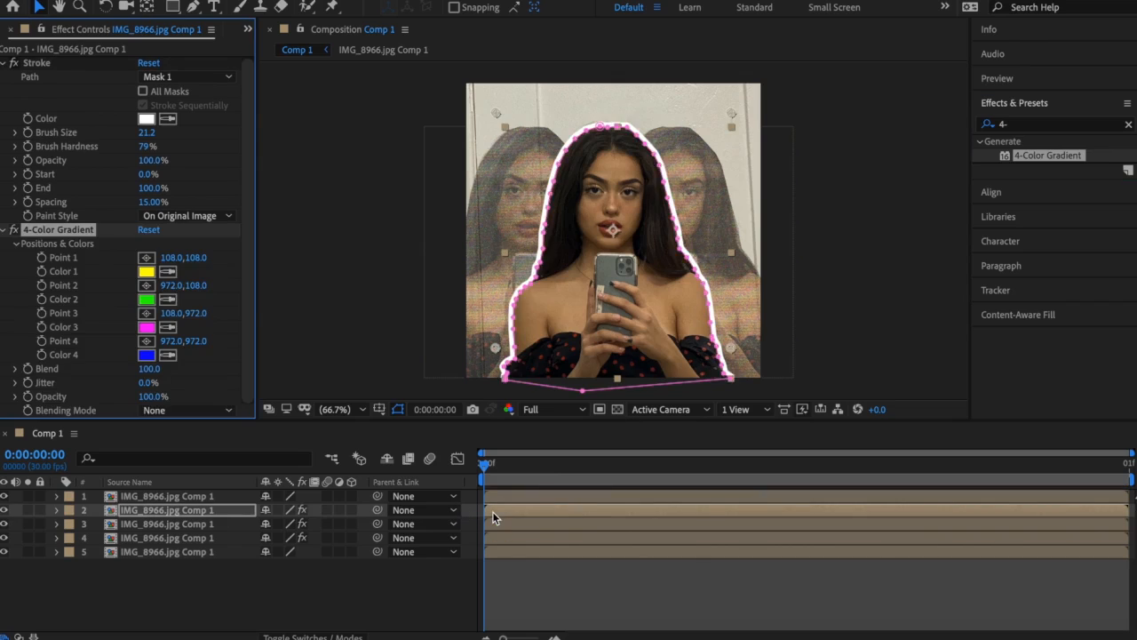
{"action": "left_click", "coordinate": [144, 299]}
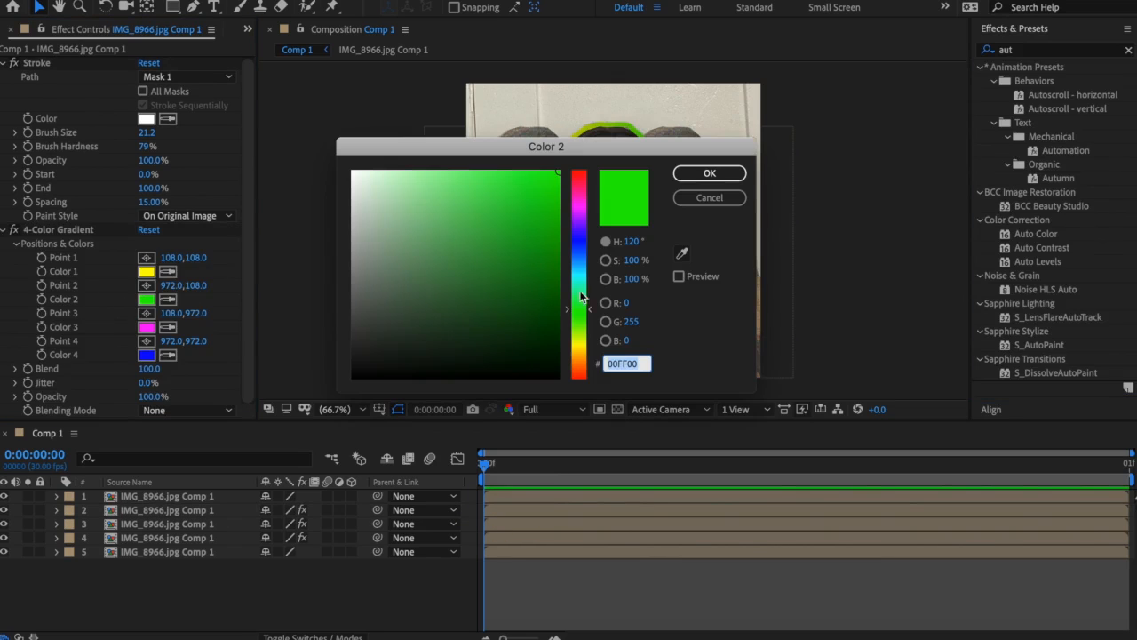
{"action": "type", "text": "FF00A5"}
{"action": "key", "text": "Return"}
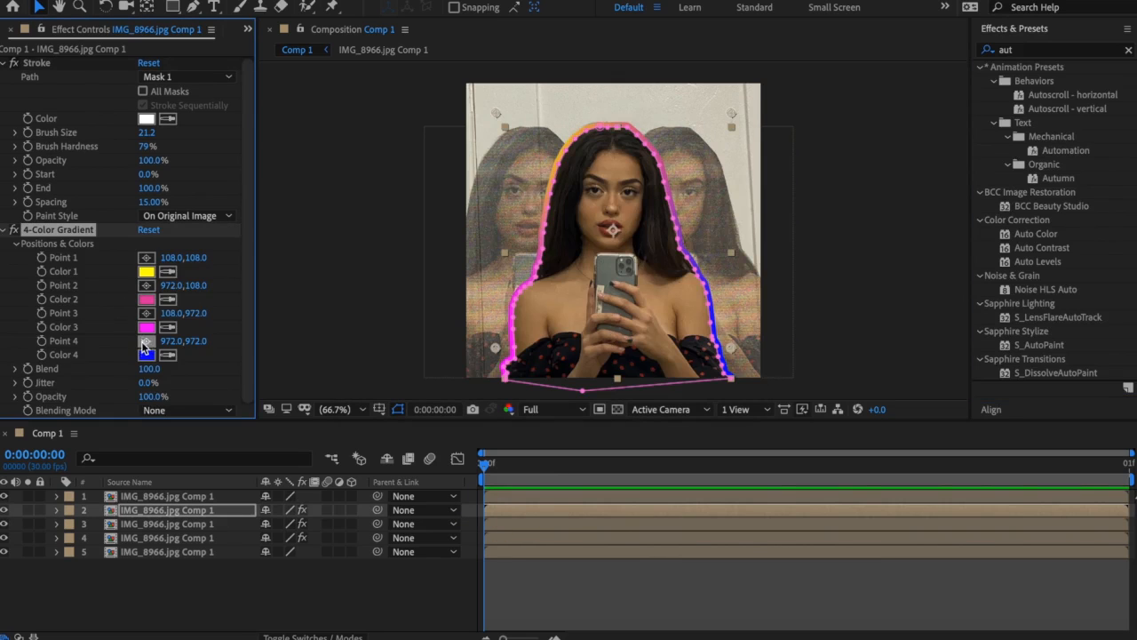
{"action": "left_click", "coordinate": [145, 355]}
{"action": "type", "text": "FF00A5"}
{"action": "key", "text": "Return"}
{"action": "left_click", "coordinate": [145, 271]}
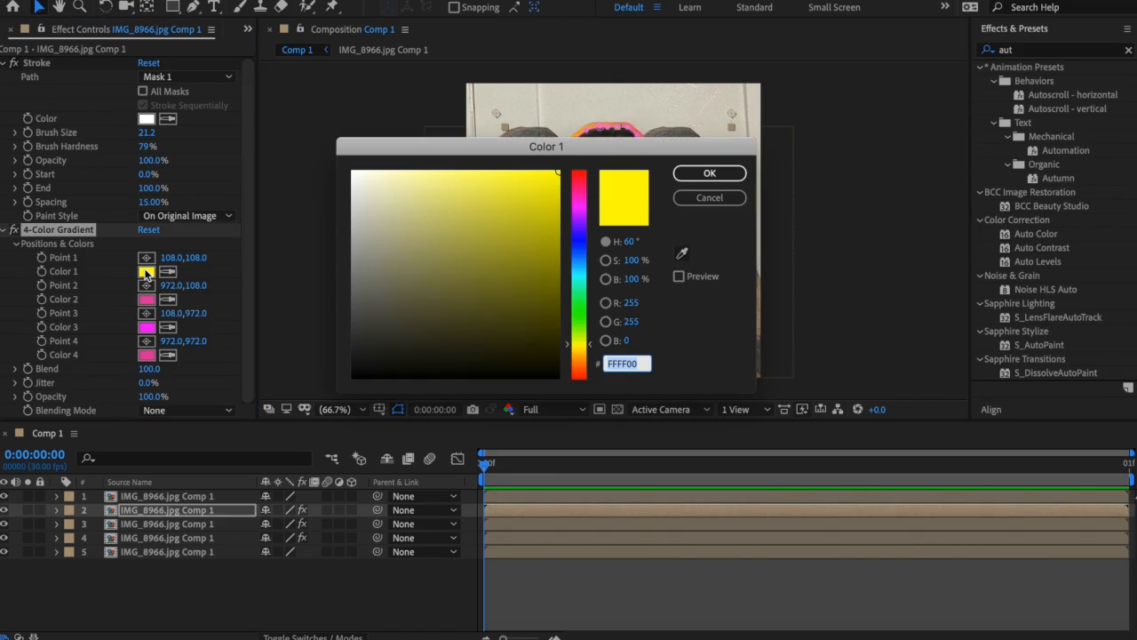
{"action": "type", "text": "FF00A5"}
{"action": "key", "text": "Return"}
{"action": "left_click", "coordinate": [610, 586]}
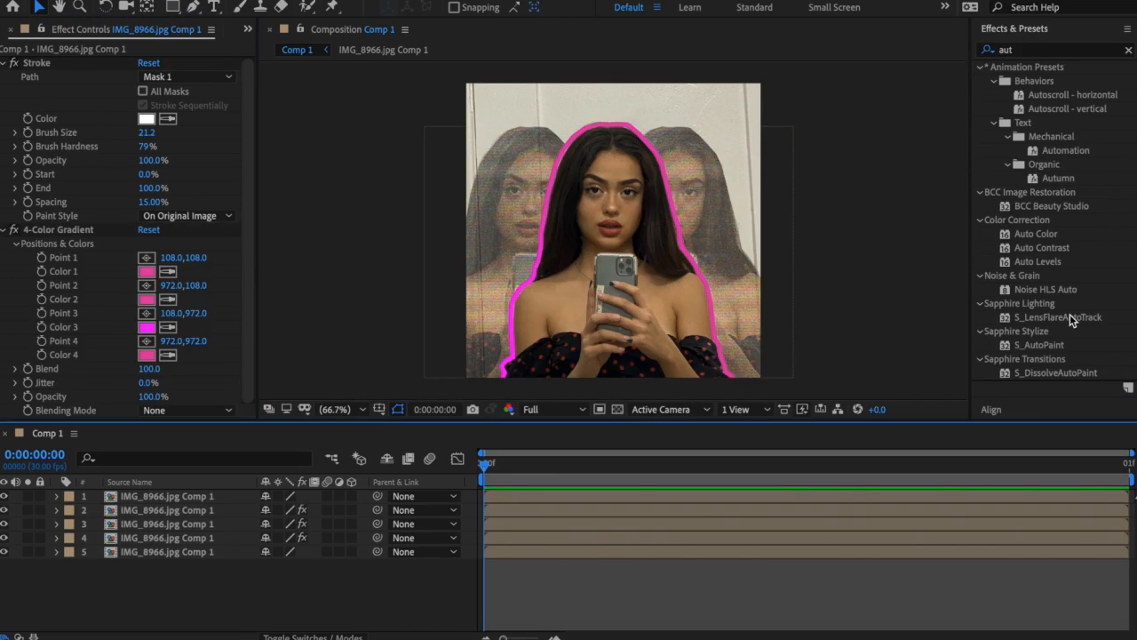
Step: Apply Sapphire S_AutoPaint to the outlined second layer
{"action": "left_click_drag", "start_coordinate": [1036, 345], "coordinate": [566, 516]}
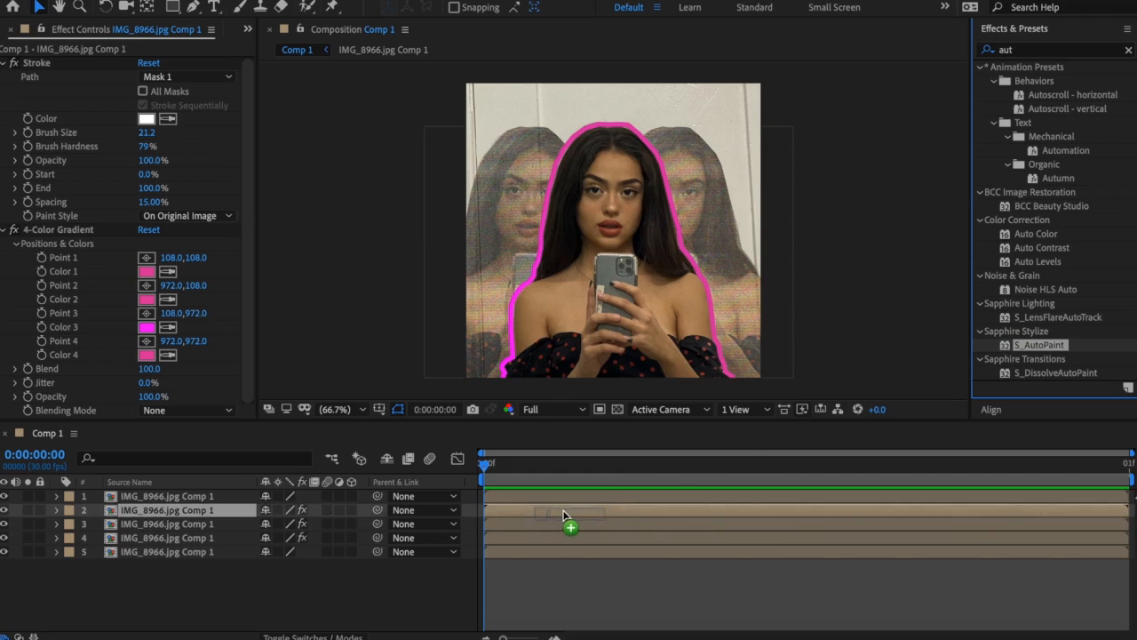
{"action": "left_click", "coordinate": [545, 579]}
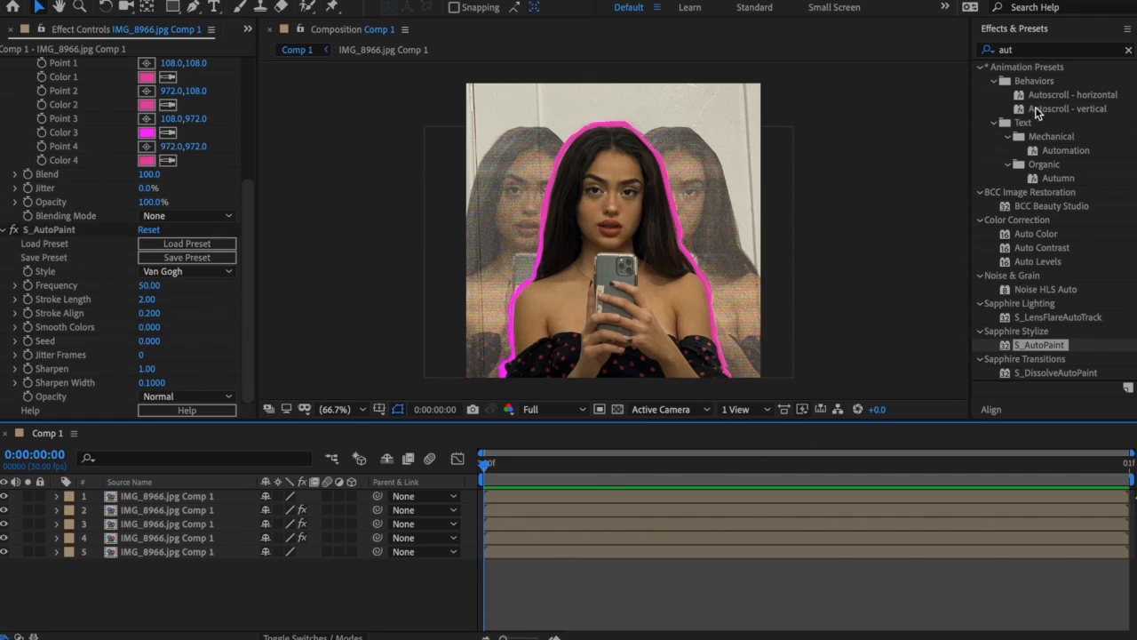
Step: Apply Sapphire S_Glow to the same layer so the pink outline glows
{"action": "left_click", "coordinate": [1018, 50]}
{"action": "key", "text": "ctrl+a"}
{"action": "type", "text": "glow"}
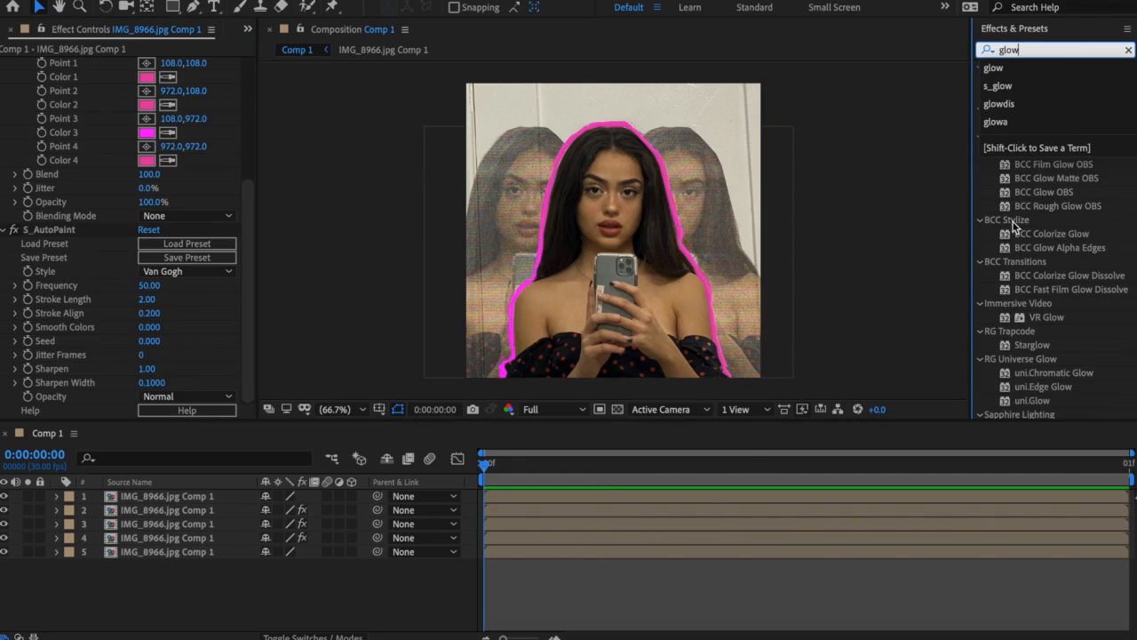
{"action": "key", "text": "Return"}
{"action": "scroll", "coordinate": [1047, 273], "scroll_direction": "down", "scroll_amount": 3}
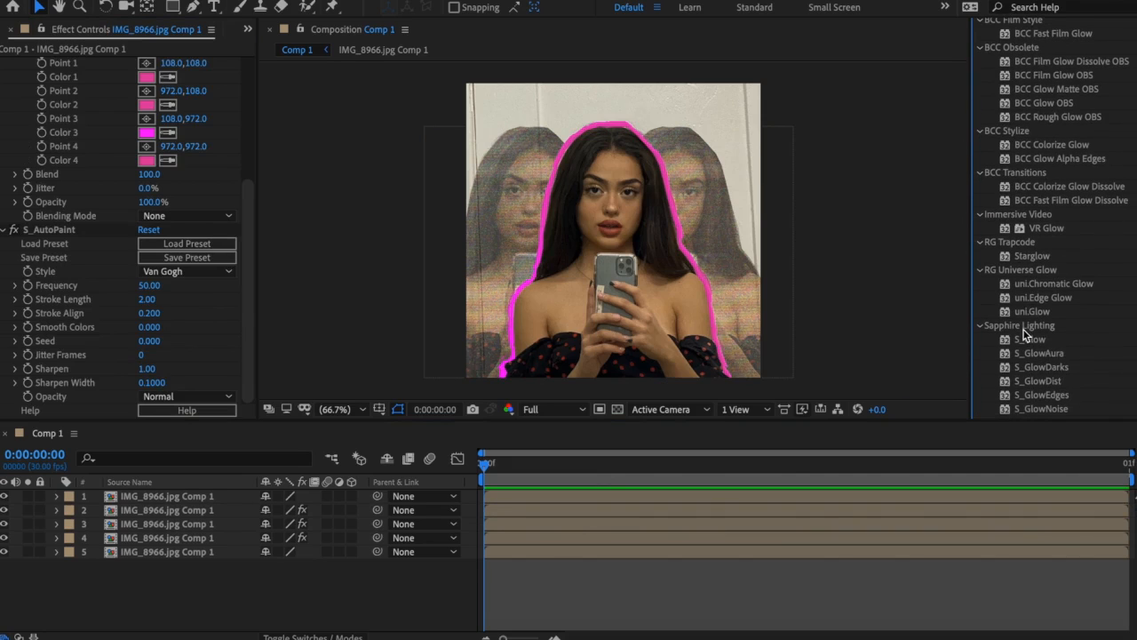
{"action": "left_click_drag", "start_coordinate": [1031, 338], "coordinate": [711, 507]}
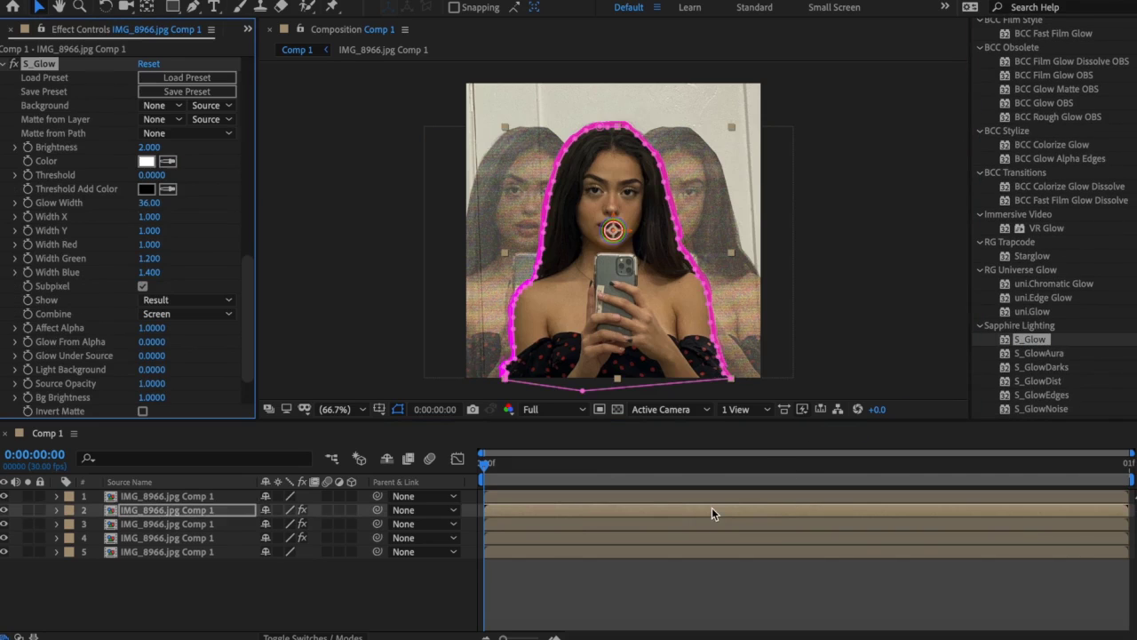
{"action": "left_click", "coordinate": [663, 563]}
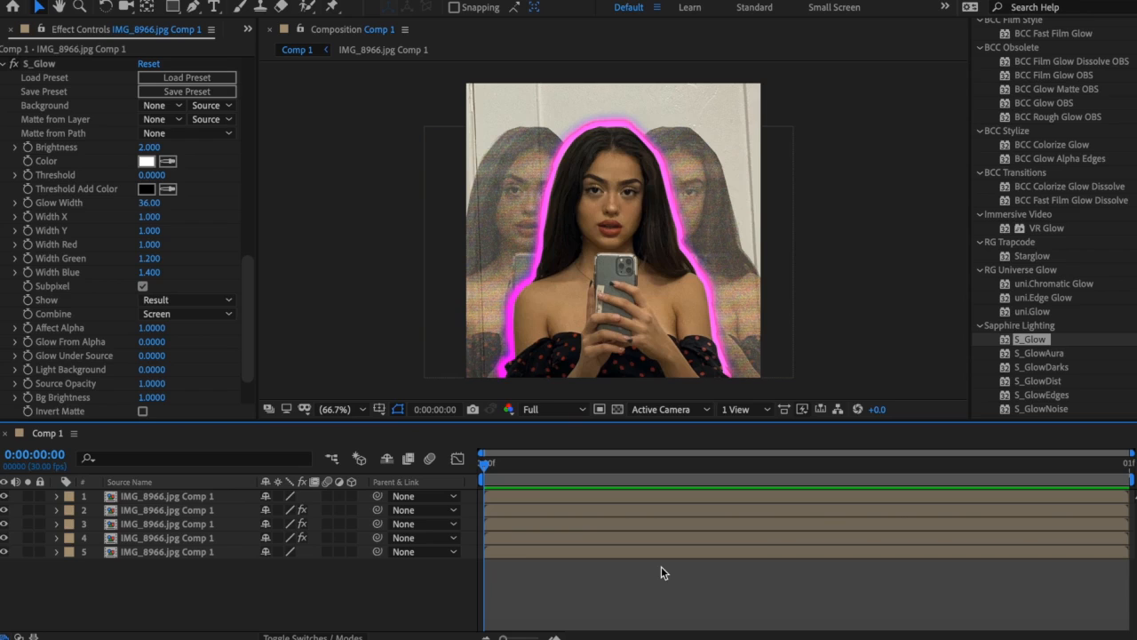
{"action": "scroll", "coordinate": [1058, 222], "scroll_direction": "up", "scroll_amount": 5}
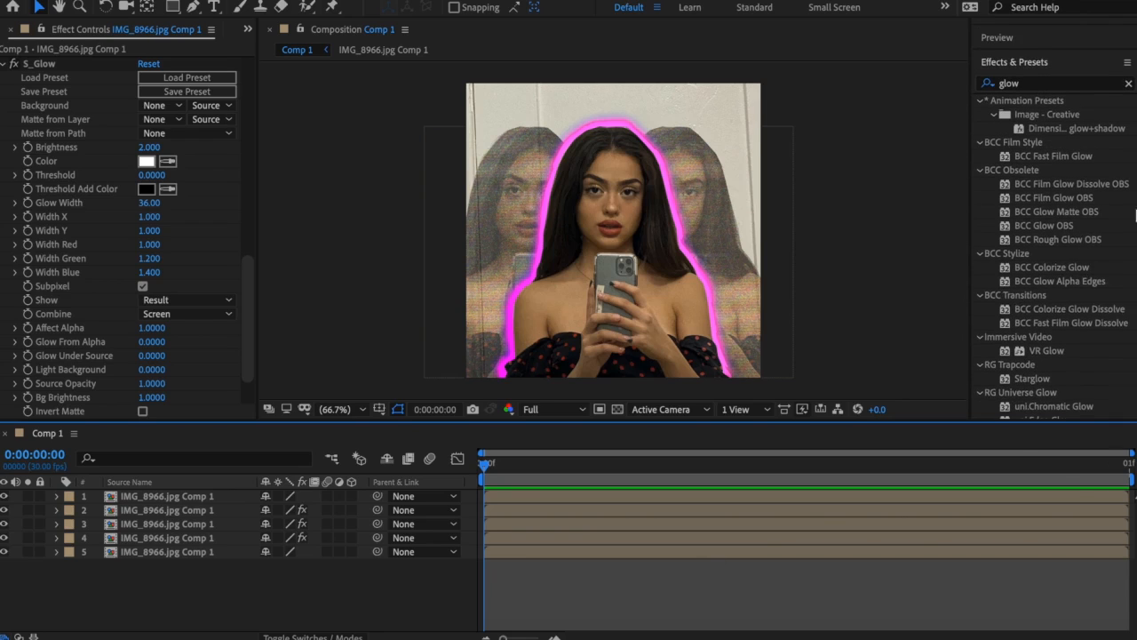
Step: Create a new magenta solid layer over the composition
{"action": "left_click", "coordinate": [178, 2]}
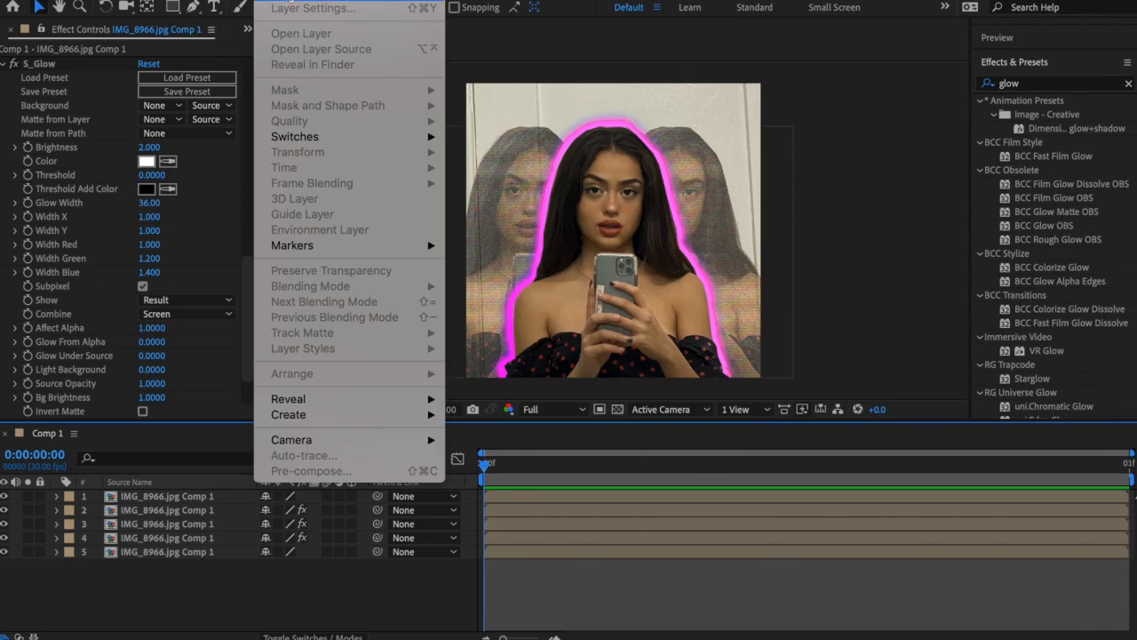
{"action": "left_click", "coordinate": [497, 7]}
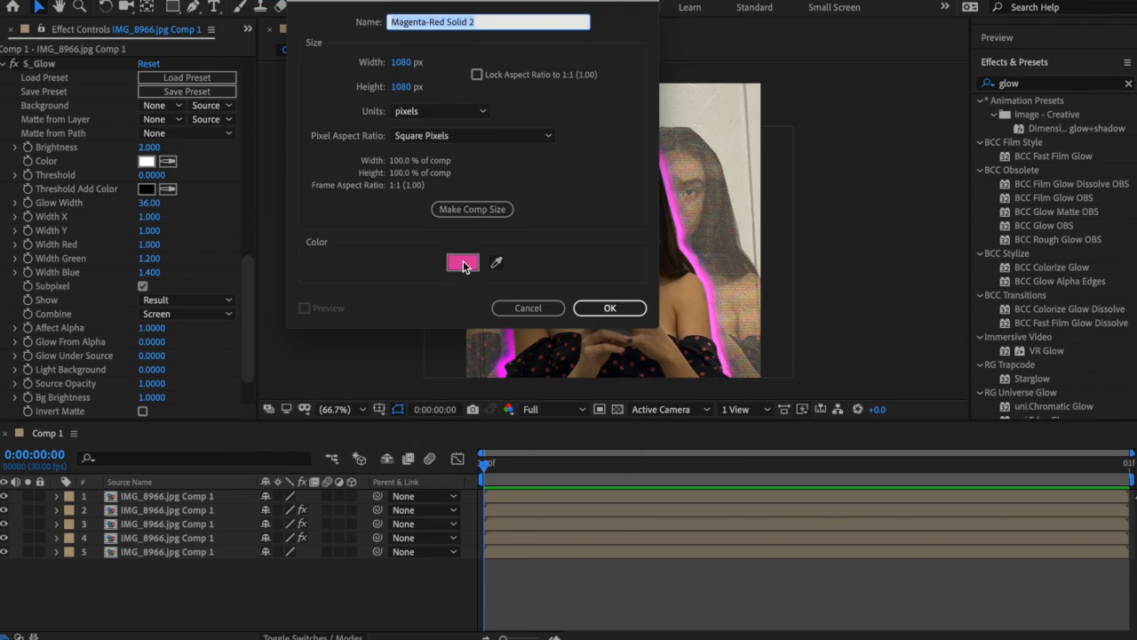
{"action": "left_click", "coordinate": [610, 309]}
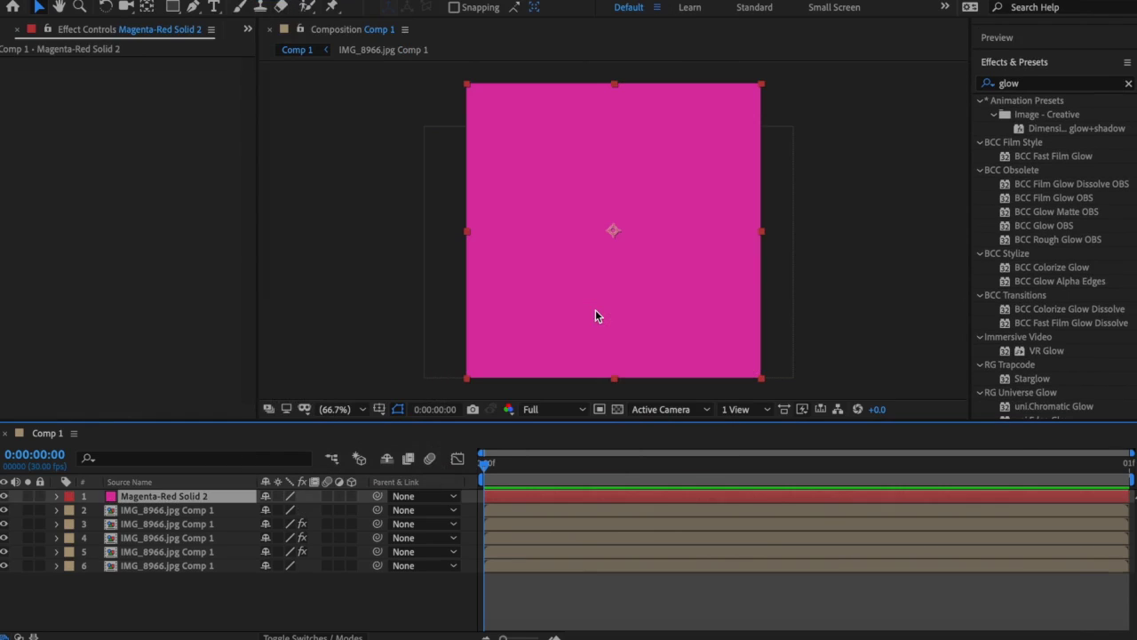
Step: Apply CC Jaws with Completion 75%, Height 8%, Width 10 and Spikes shape to the solid
{"action": "double_click", "coordinate": [1042, 84]}
{"action": "type", "text": "cc j"}
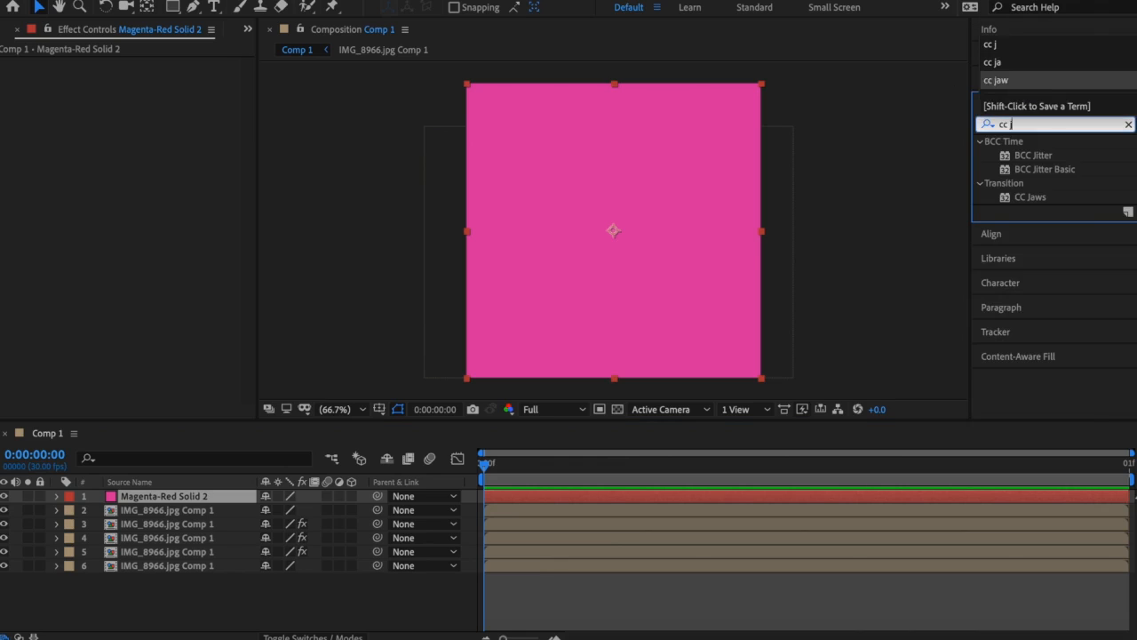
{"action": "left_click_drag", "start_coordinate": [1018, 197], "coordinate": [597, 213]}
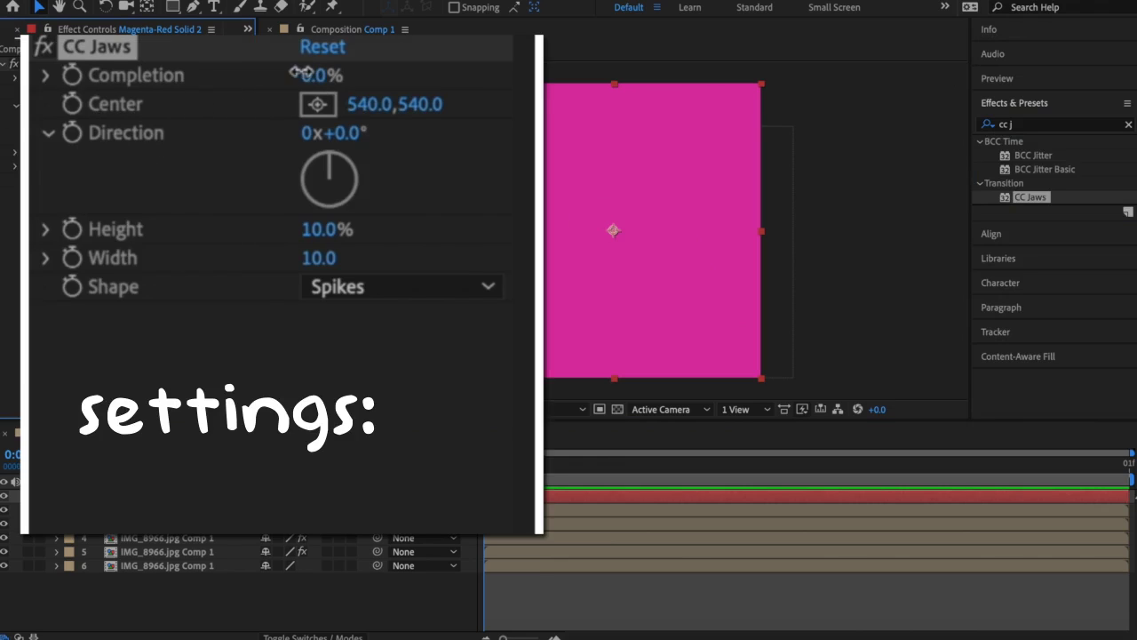
{"action": "mouse_move", "coordinate": [315, 75]}
{"action": "left_mouse_down"}
{"action": "mouse_move", "coordinate": [364, 64]}
{"action": "mouse_move", "coordinate": [369, 75]}
{"action": "left_mouse_up"}
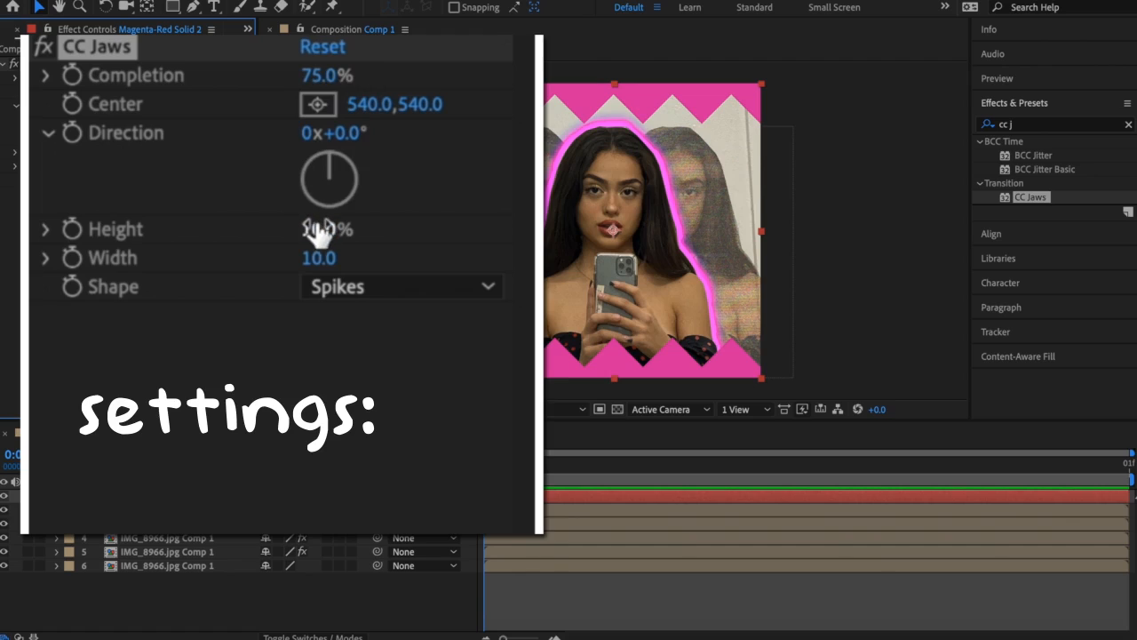
{"action": "mouse_move", "coordinate": [327, 229]}
{"action": "left_mouse_down"}
{"action": "mouse_move", "coordinate": [299, 224]}
{"action": "mouse_move", "coordinate": [313, 228]}
{"action": "left_mouse_up"}
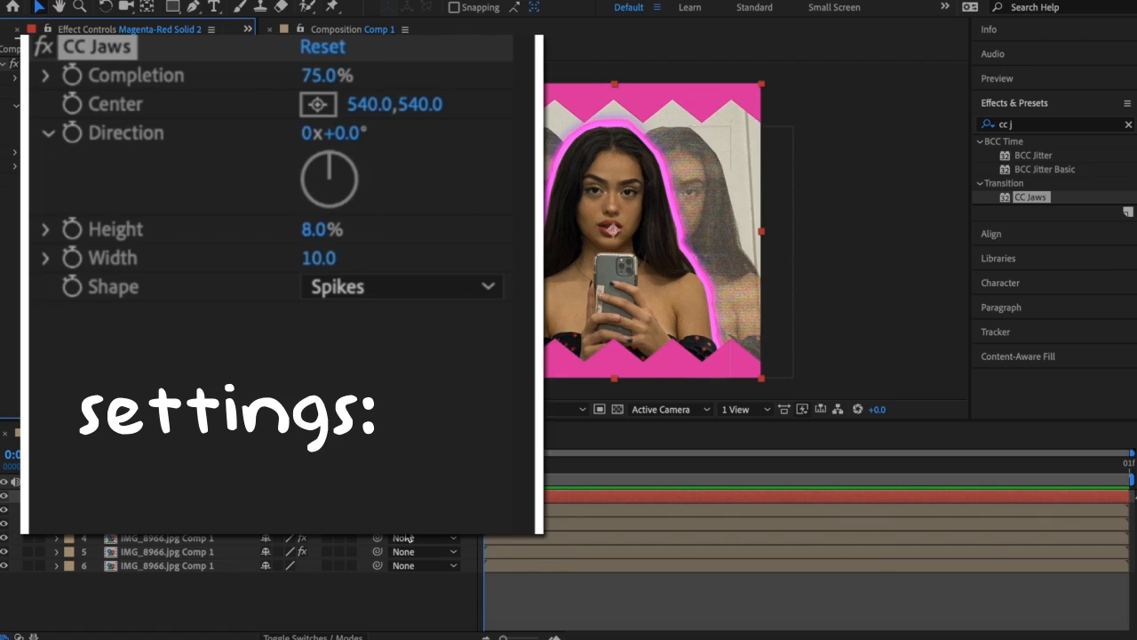
{"action": "left_click", "coordinate": [486, 613]}
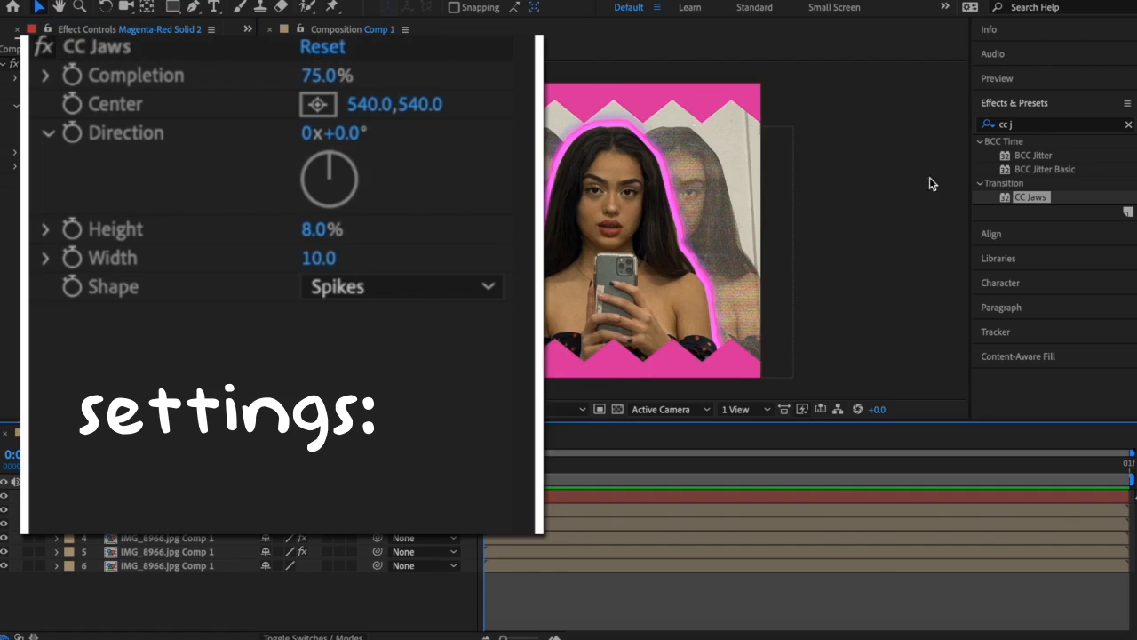
{"action": "left_click", "coordinate": [1024, 124]}
{"action": "key", "text": "ctrl+a"}
{"action": "type", "text": "textu"}
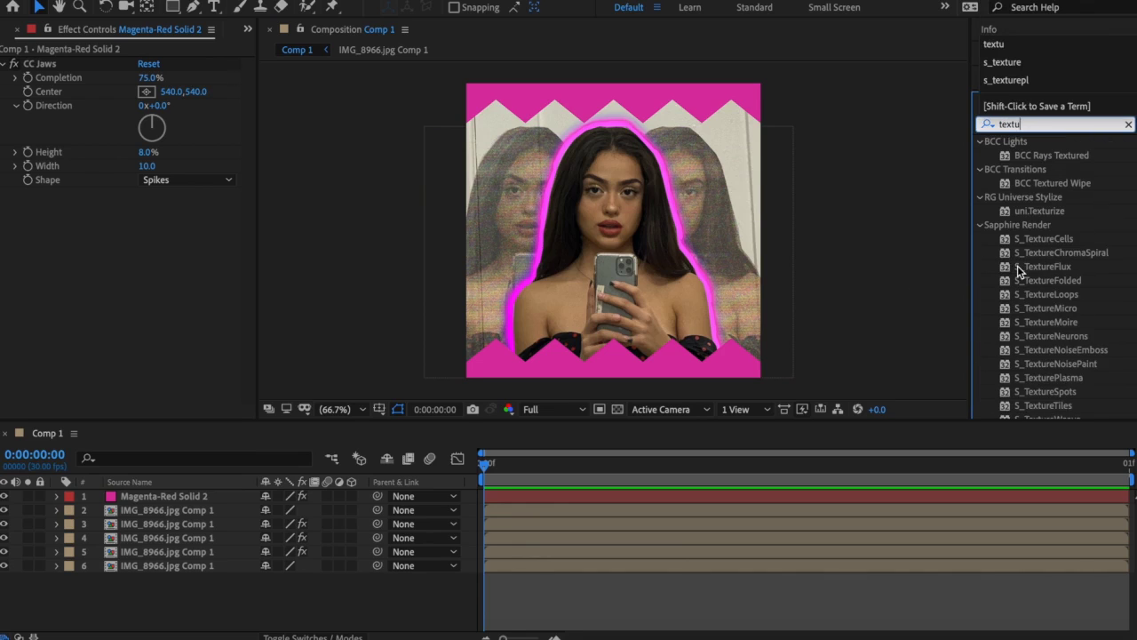
Step: Apply S_TextureFlux to the border solid with Color0 set to DB30A1 pink
{"action": "left_click_drag", "start_coordinate": [1019, 266], "coordinate": [537, 498]}
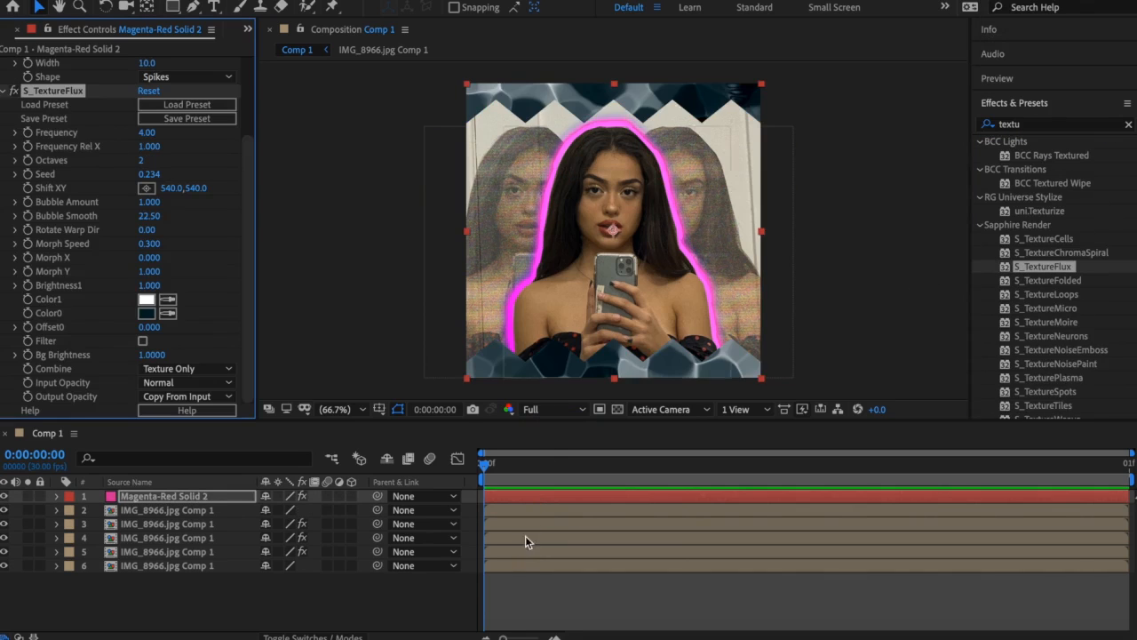
{"action": "left_click", "coordinate": [146, 313]}
{"action": "left_click", "coordinate": [622, 187]}
{"action": "type", "text": "DB30A1"}
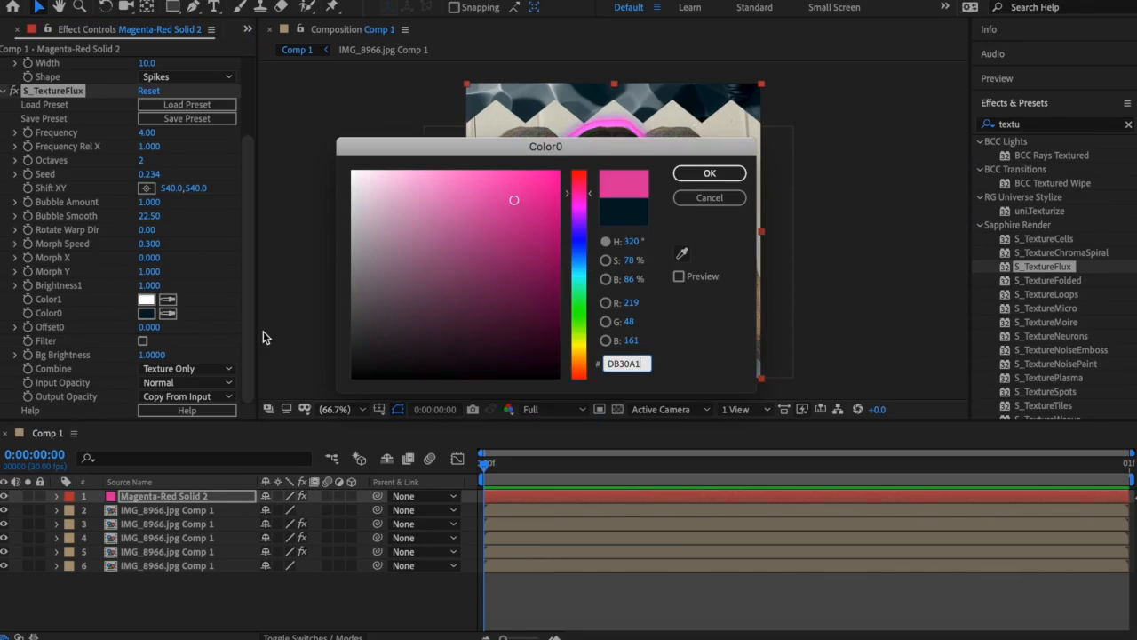
{"action": "key", "text": "Return"}
{"action": "left_click", "coordinate": [498, 593]}
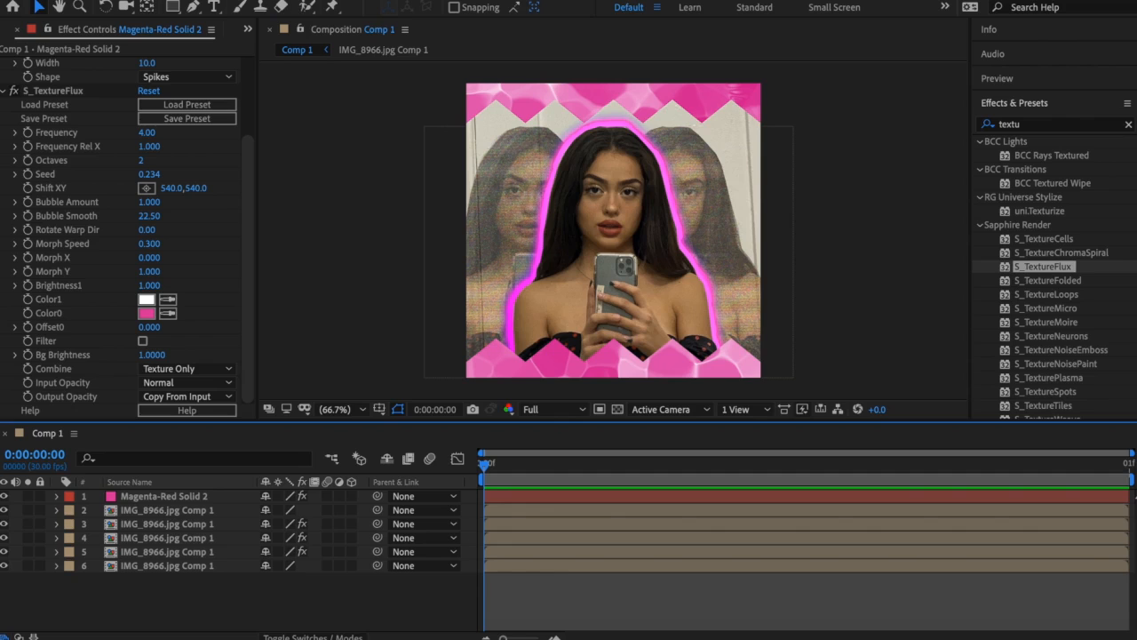
Step: Create a text layer reading 'text' and apply a 4-Color Gradient to it
{"action": "right_click", "coordinate": [497, 593]}
{"action": "left_click", "coordinate": [498, 7]}
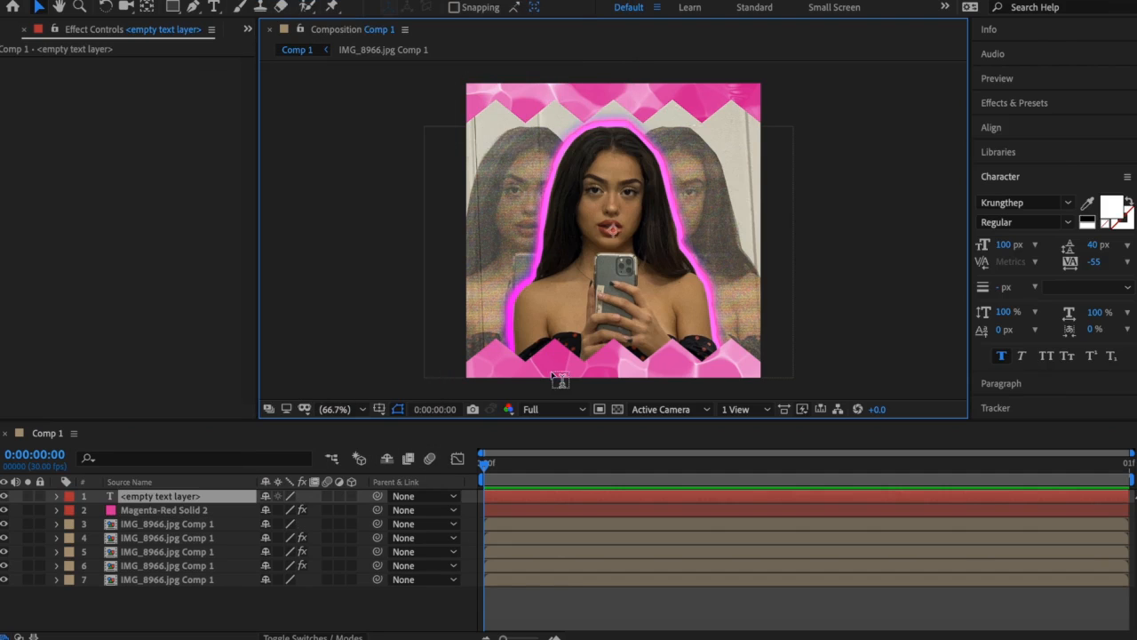
{"action": "type", "text": "text"}
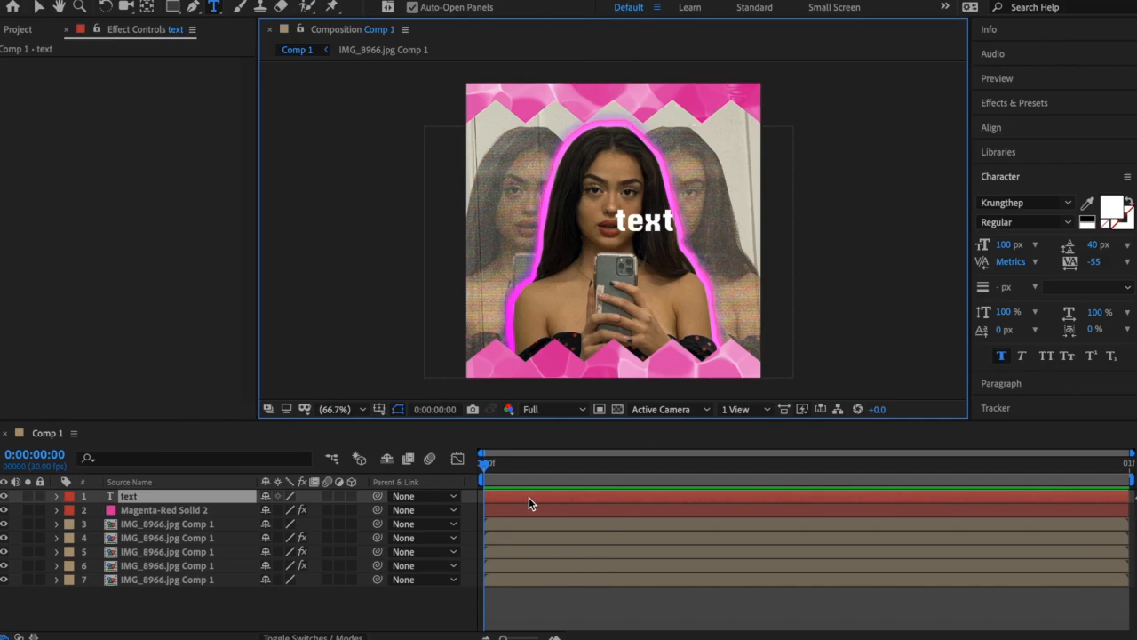
{"action": "left_click", "coordinate": [1013, 102]}
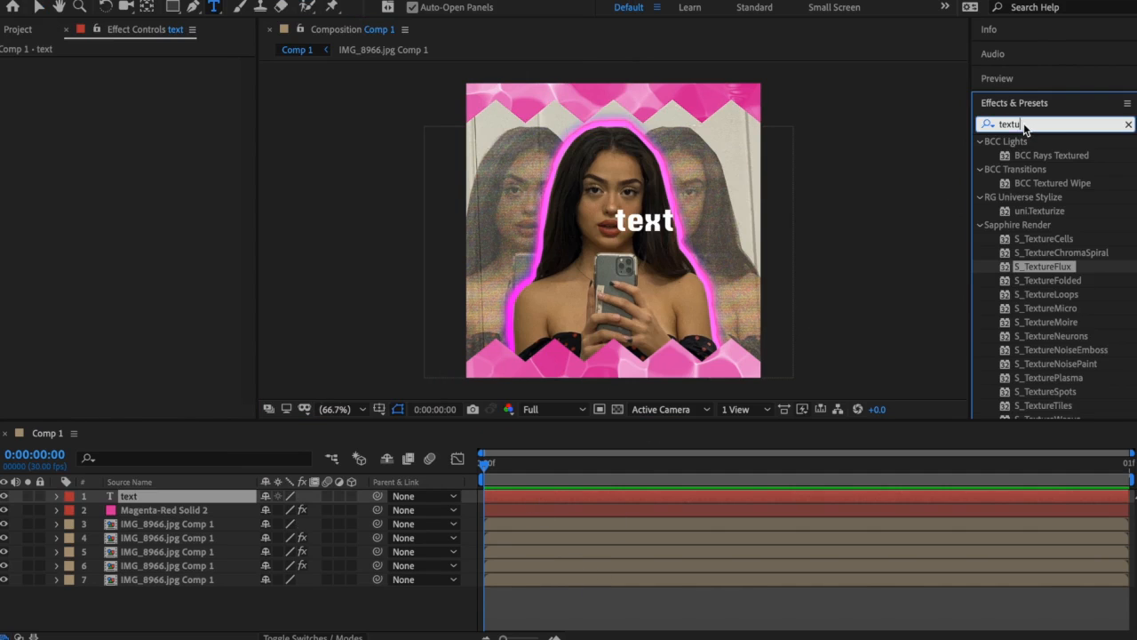
{"action": "type", "text": "4-"}
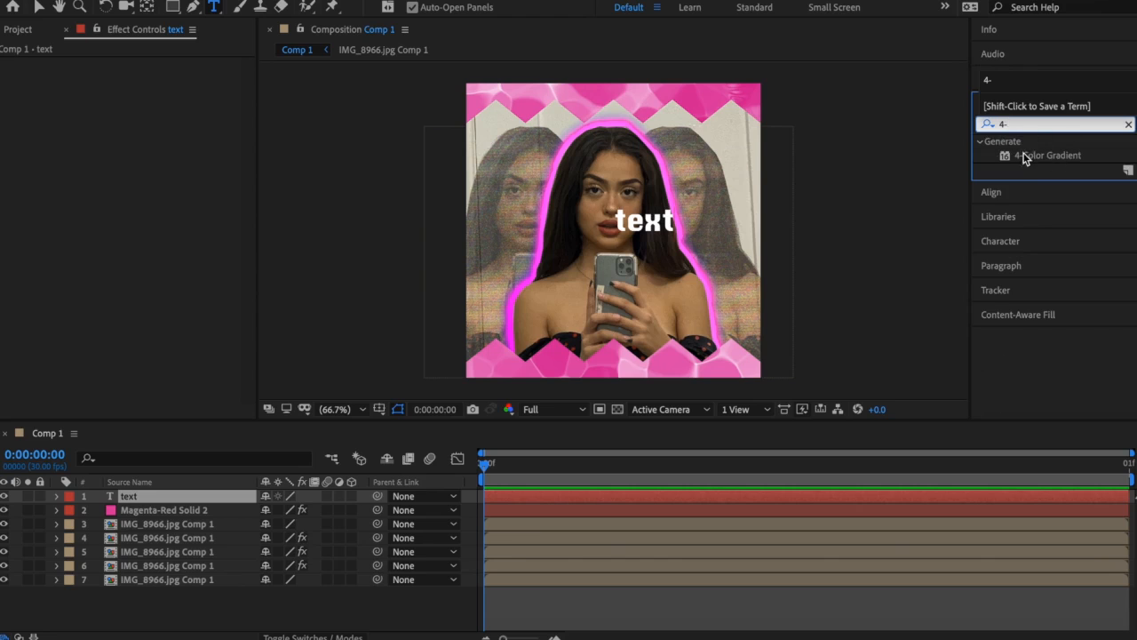
{"action": "left_click_drag", "start_coordinate": [1047, 156], "coordinate": [644, 220]}
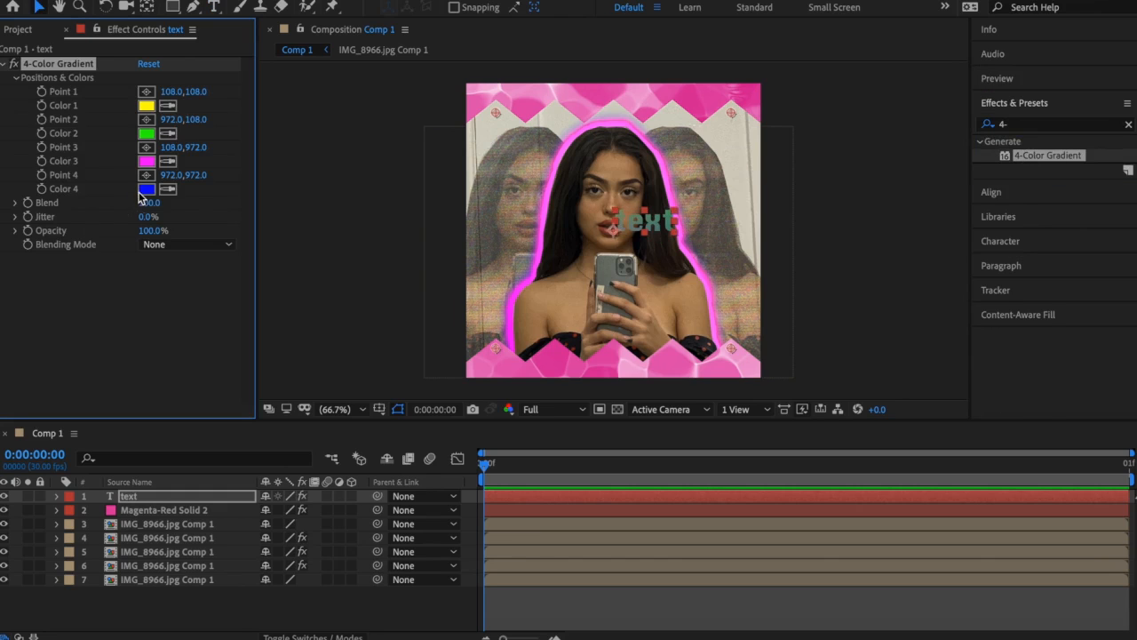
Step: Set the gradient's Colors 1, 2 and 4 to DB30A1 magenta
{"action": "left_click", "coordinate": [146, 188]}
{"action": "left_click", "coordinate": [710, 173]}
{"action": "left_click", "coordinate": [146, 133]}
{"action": "type", "text": "DB30A1"}
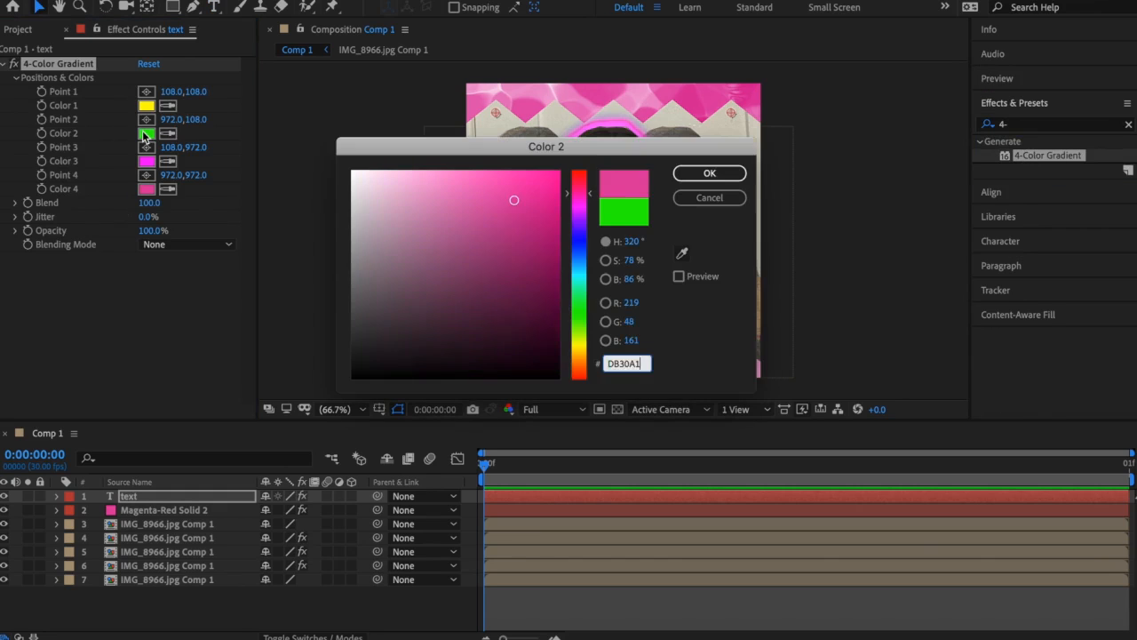
{"action": "key", "text": "Return"}
{"action": "left_click", "coordinate": [146, 106]}
{"action": "type", "text": "DB30A1"}
{"action": "key", "text": "Return"}
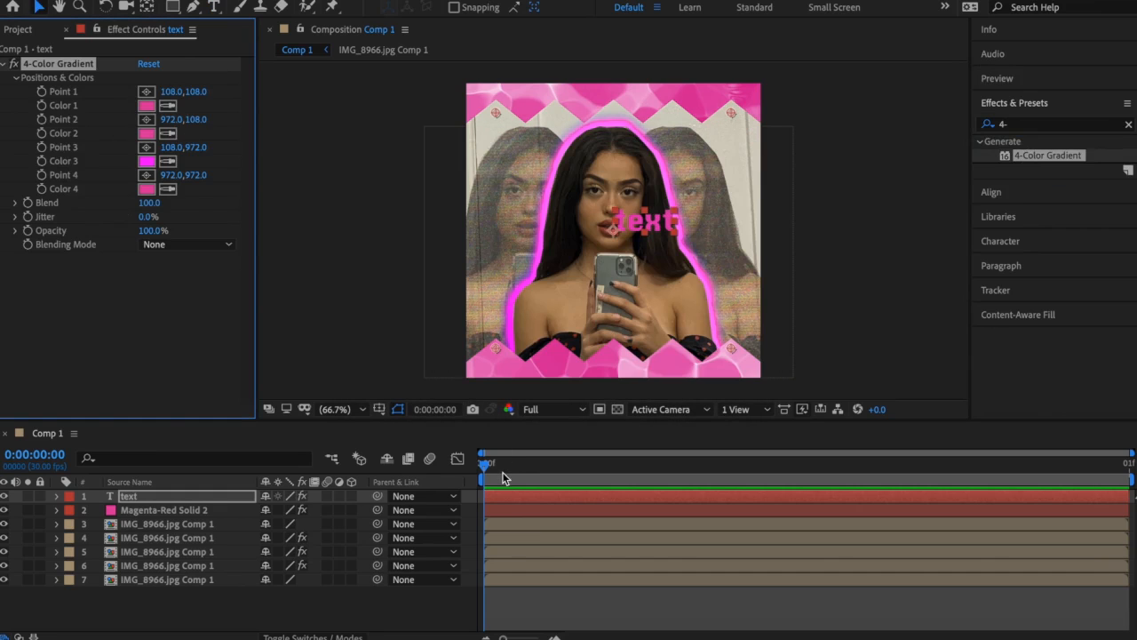
Step: Scale the text to 136% and move it to the portrait's lower right
{"action": "key", "text": "s"}
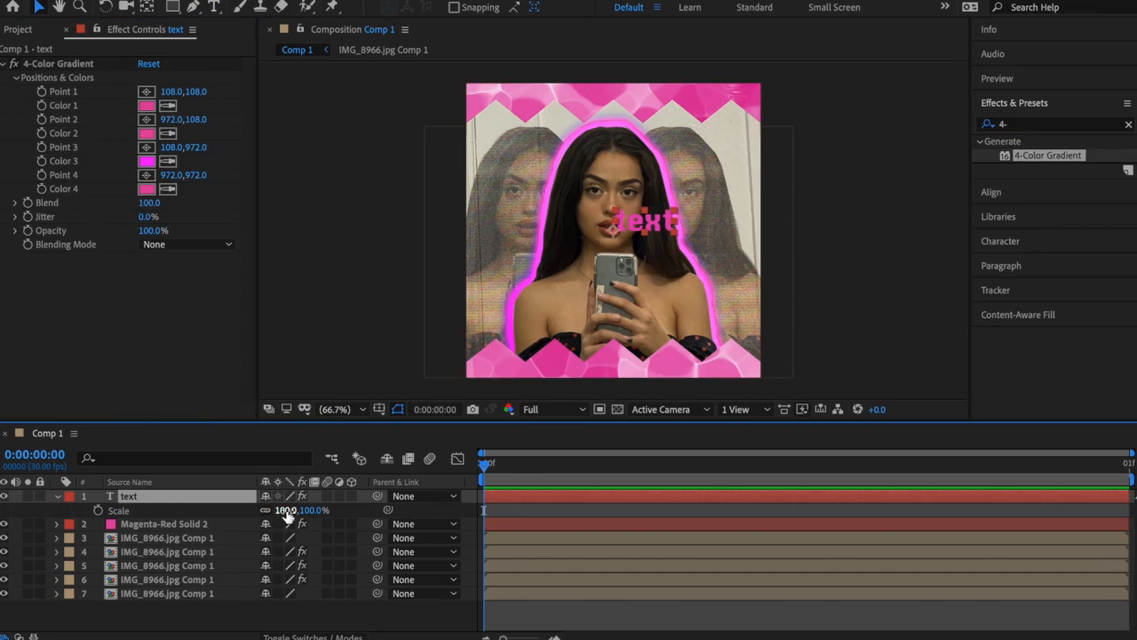
{"action": "left_click_drag", "start_coordinate": [307, 511], "coordinate": [320, 511]}
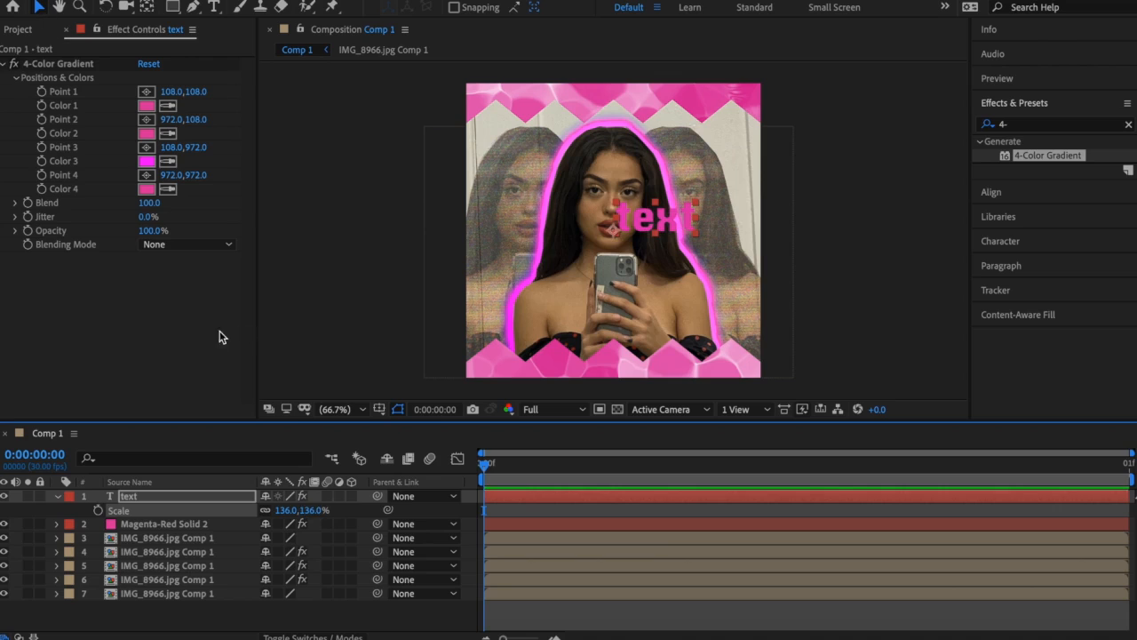
{"action": "mouse_move", "coordinate": [613, 230]}
{"action": "left_mouse_down"}
{"action": "mouse_move", "coordinate": [649, 333]}
{"action": "mouse_move", "coordinate": [638, 319]}
{"action": "left_mouse_up"}
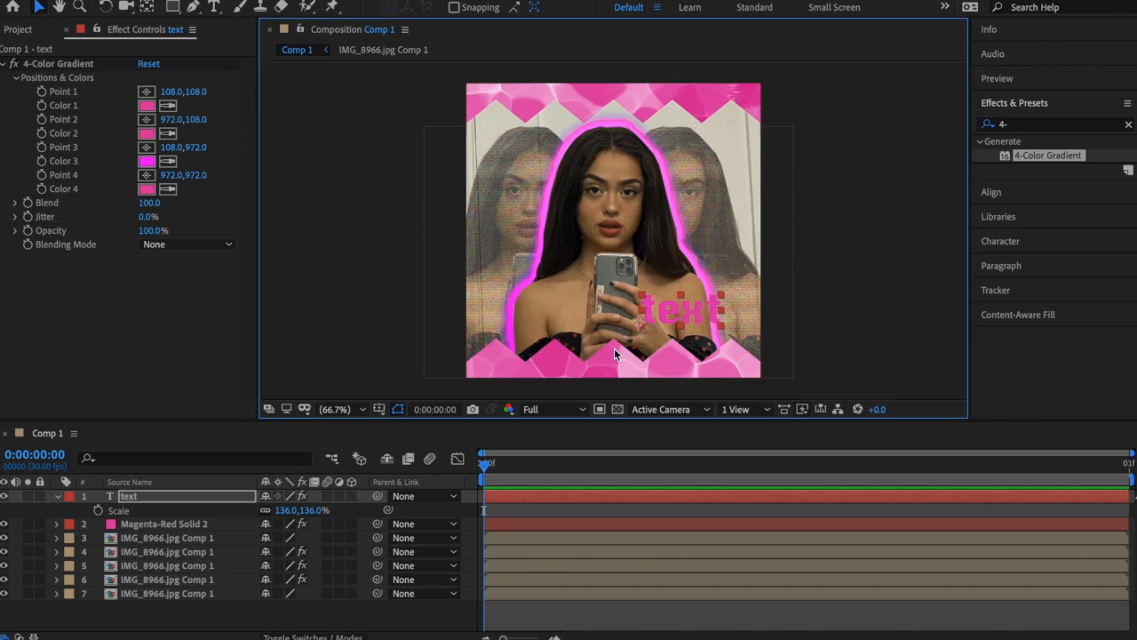
Step: Apply Wave Warp to the pink text and widen its Wave Width to 58
{"action": "left_click", "coordinate": [1022, 124]}
{"action": "key", "text": "ctrl+a"}
{"action": "type", "text": "wavw"}
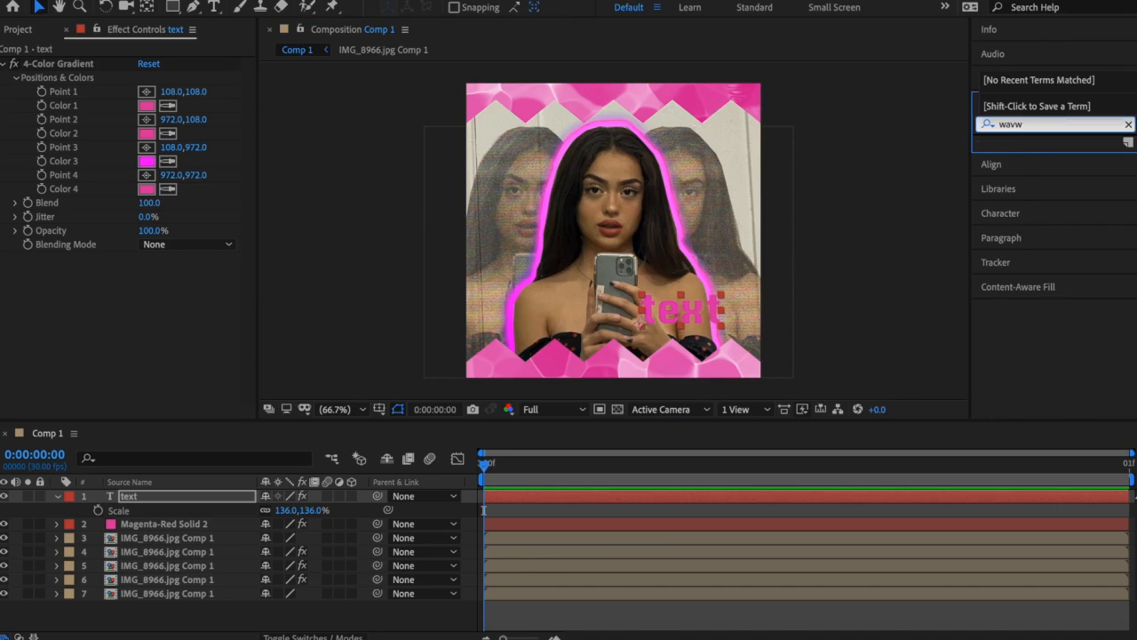
{"action": "key", "text": "BackSpace"}
{"action": "key", "text": "BackSpace"}
{"action": "type", "text": "ve war"}
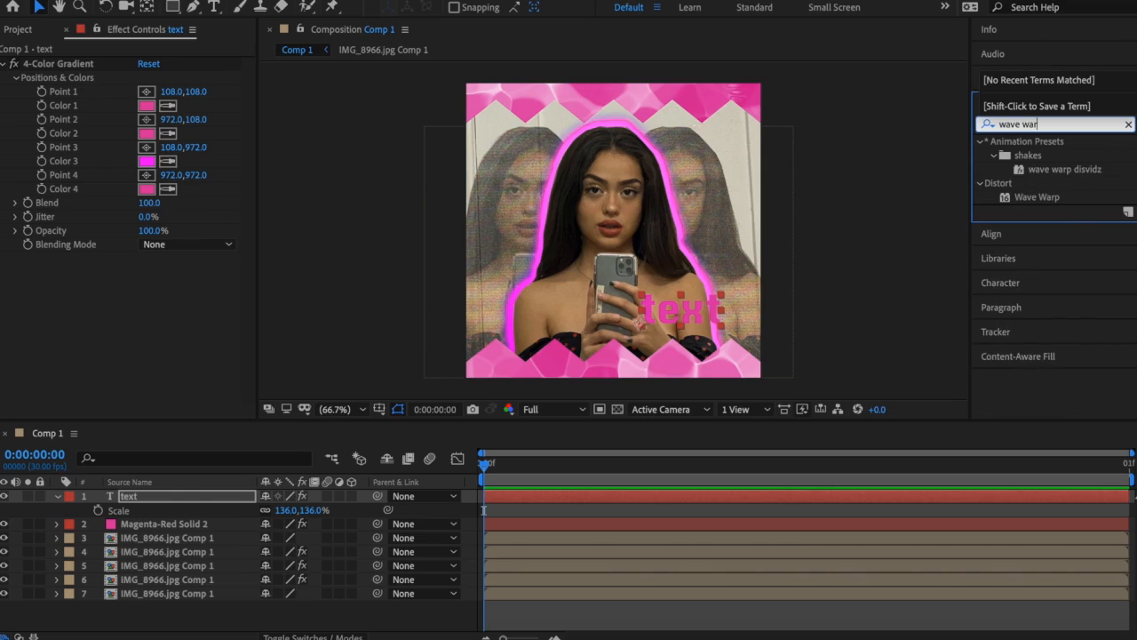
{"action": "double_click", "coordinate": [1037, 197]}
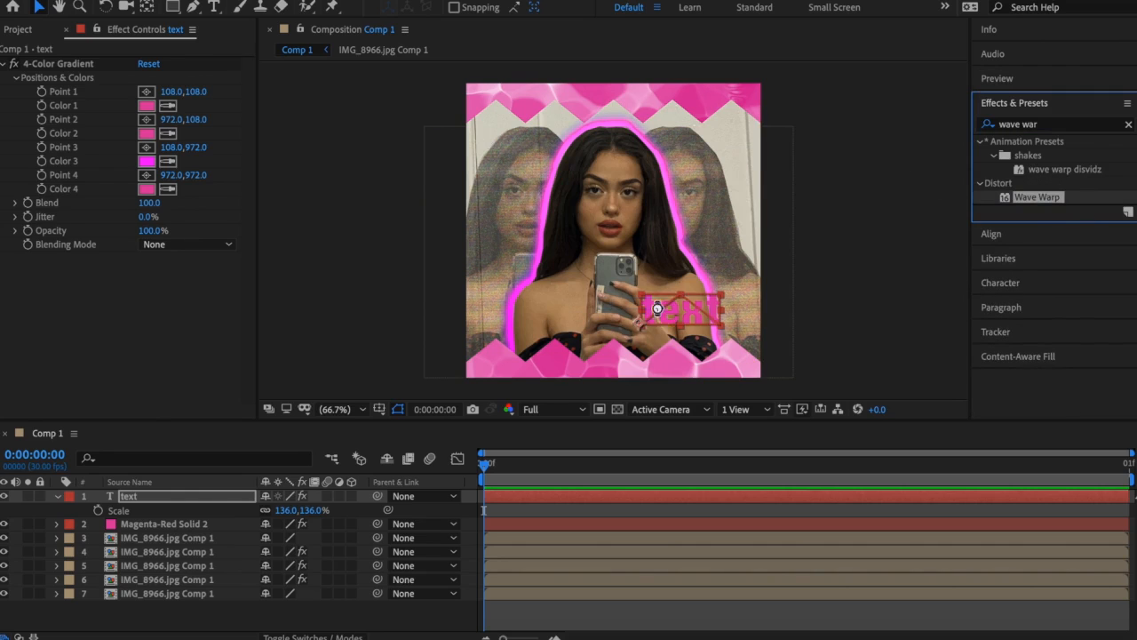
{"action": "left_click", "coordinate": [57, 496]}
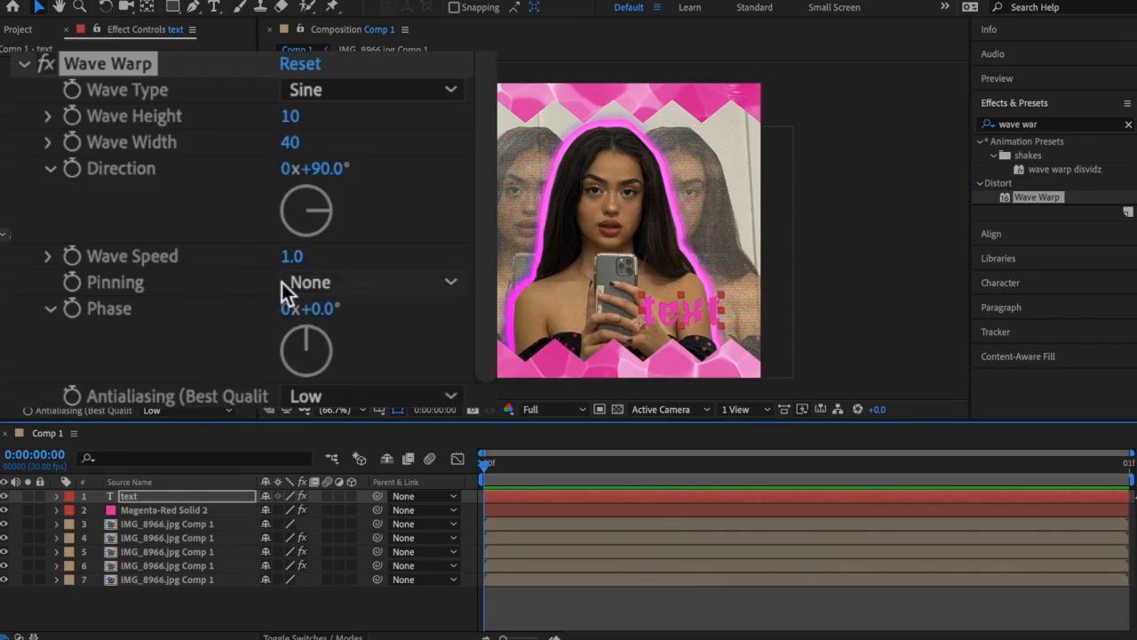
{"action": "left_click_drag", "start_coordinate": [291, 142], "coordinate": [473, 146]}
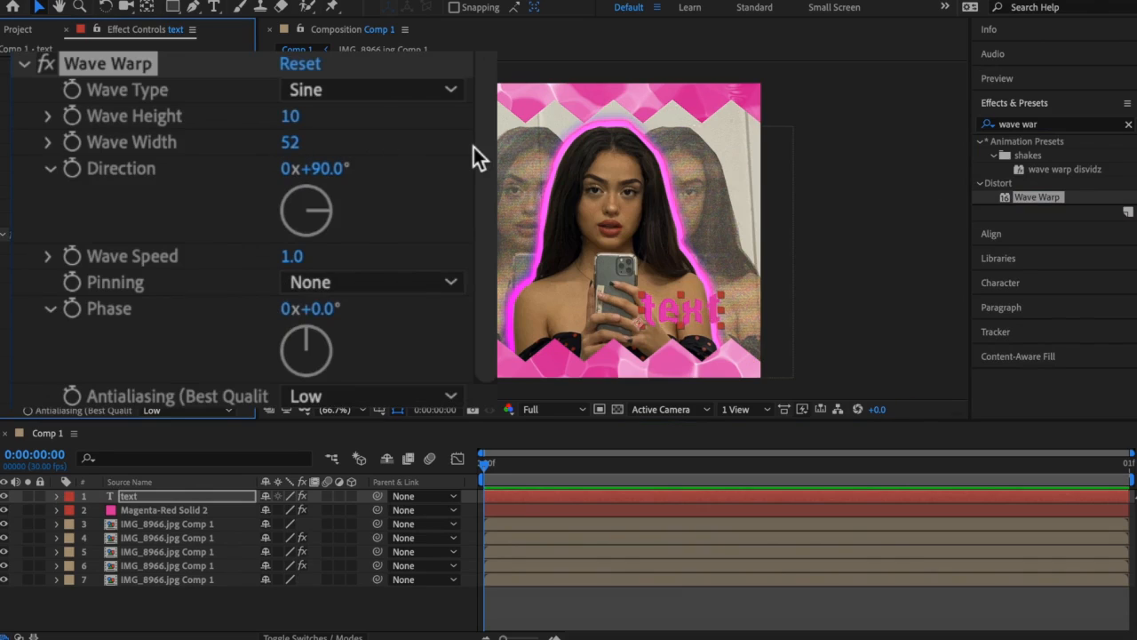
{"action": "left_click_drag", "start_coordinate": [293, 142], "coordinate": [345, 143]}
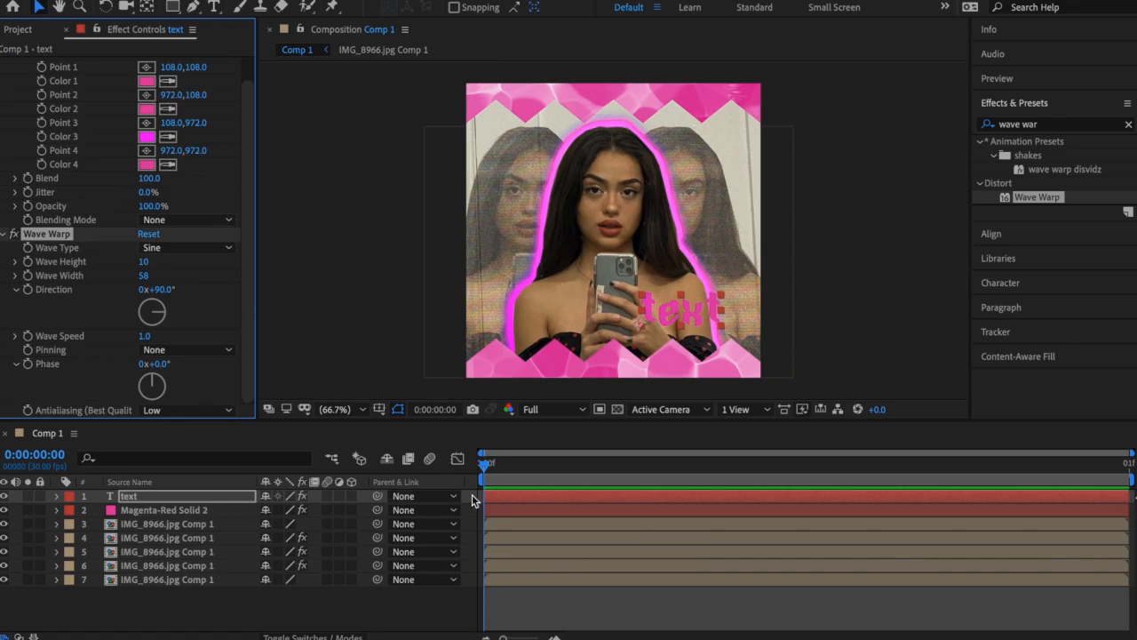
Step: Enlarge the text layer's Scale to 165% and collapse its properties
{"action": "left_click", "coordinate": [485, 496]}
{"action": "key", "text": "s"}
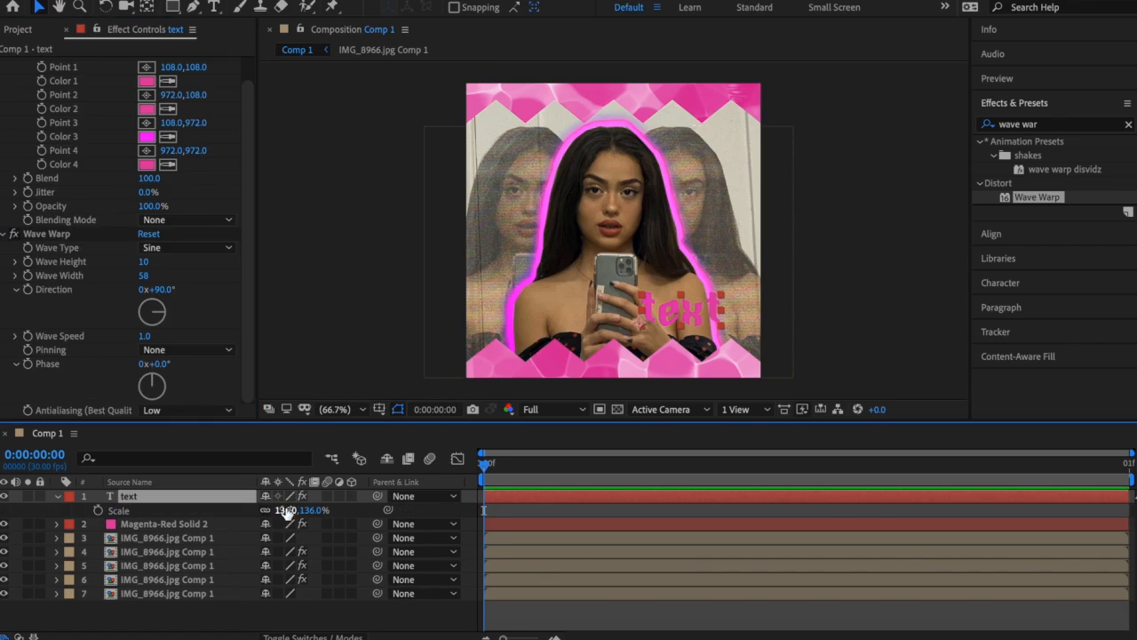
{"action": "left_click_drag", "start_coordinate": [286, 510], "coordinate": [306, 510]}
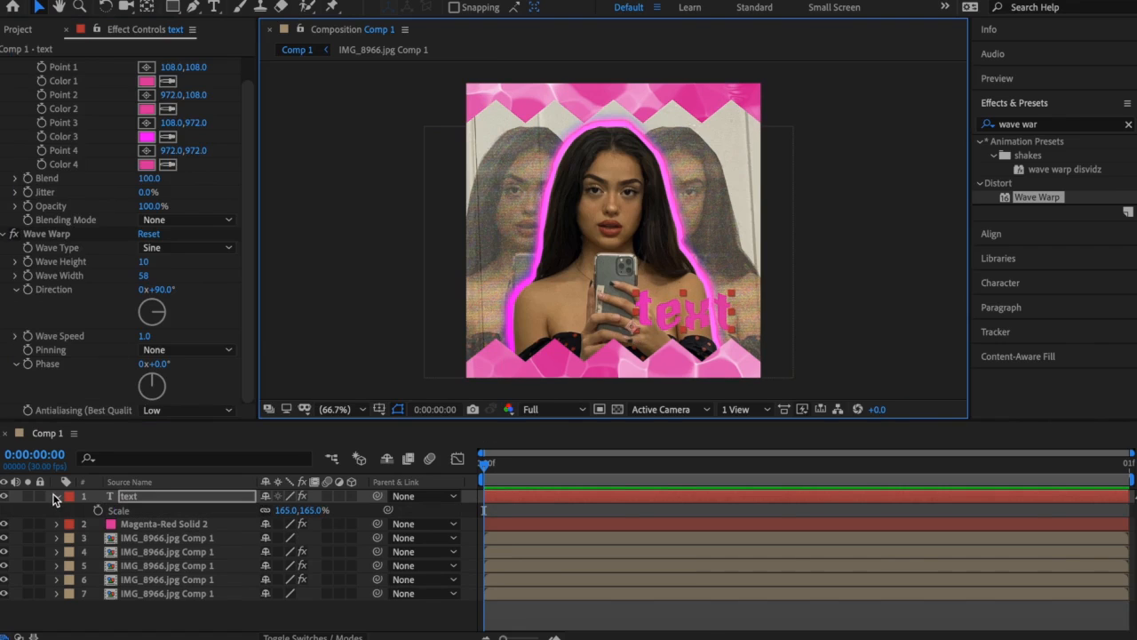
{"action": "left_click", "coordinate": [56, 496]}
{"action": "left_click", "coordinate": [631, 339]}
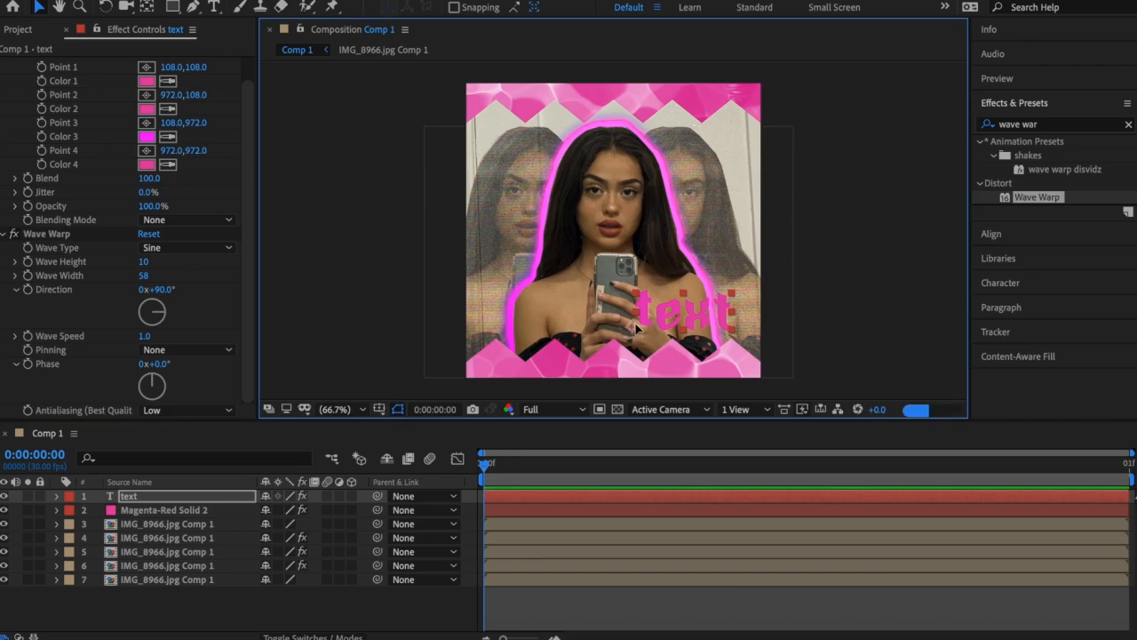
{"action": "left_click", "coordinate": [560, 604]}
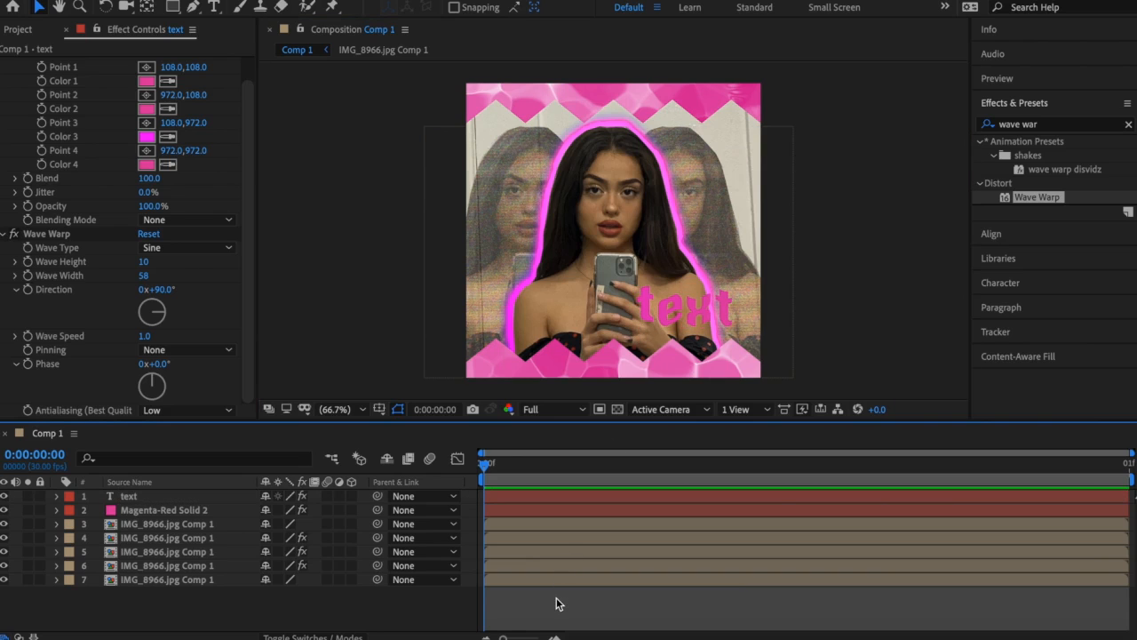
{"action": "left_click", "coordinate": [1049, 124]}
Step: Add Sapphire S_Glow to the text and lower its Brightness to 1.870
{"action": "key", "text": "ctrl+a"}
{"action": "type", "text": "s_"}
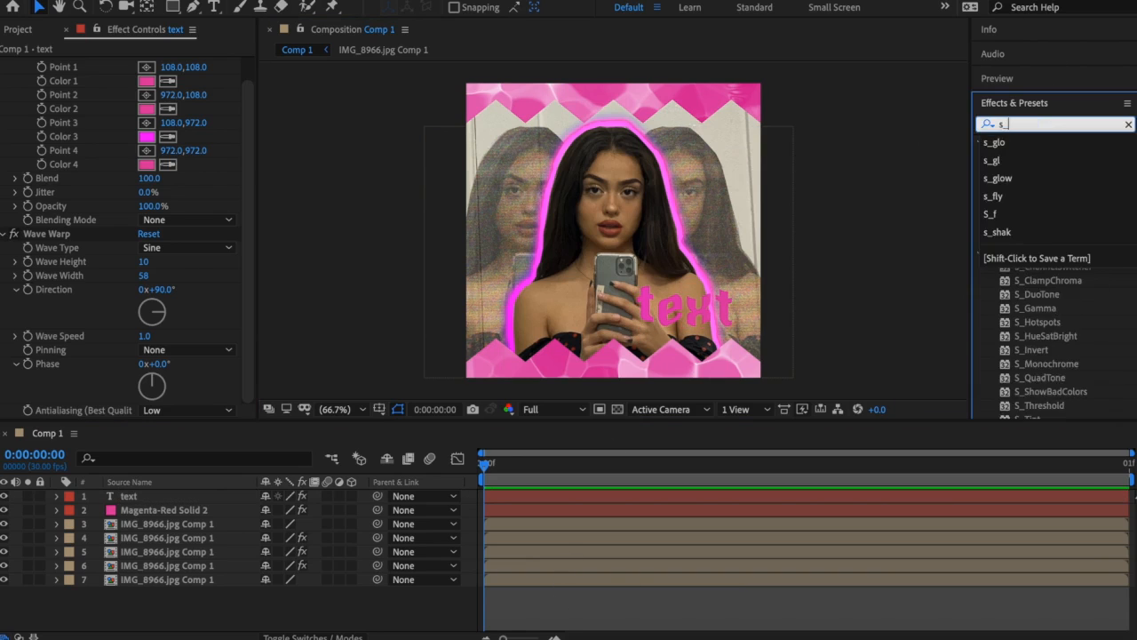
{"action": "type", "text": "gl"}
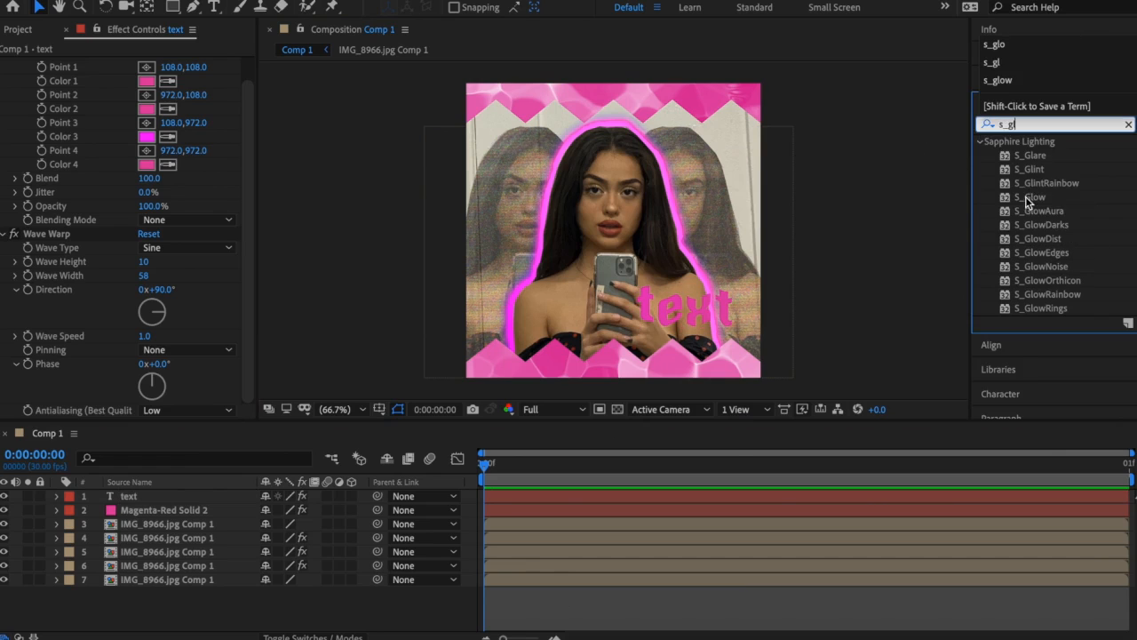
{"action": "left_click_drag", "start_coordinate": [1026, 197], "coordinate": [635, 496]}
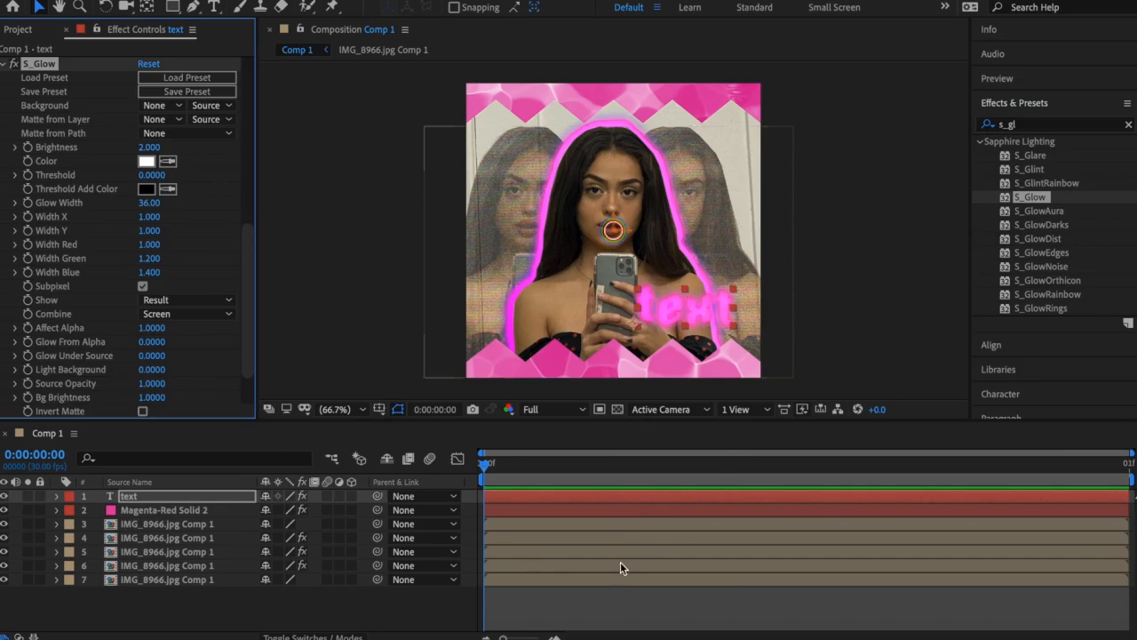
{"action": "left_click_drag", "start_coordinate": [149, 147], "coordinate": [133, 148]}
{"action": "left_click", "coordinate": [489, 615]}
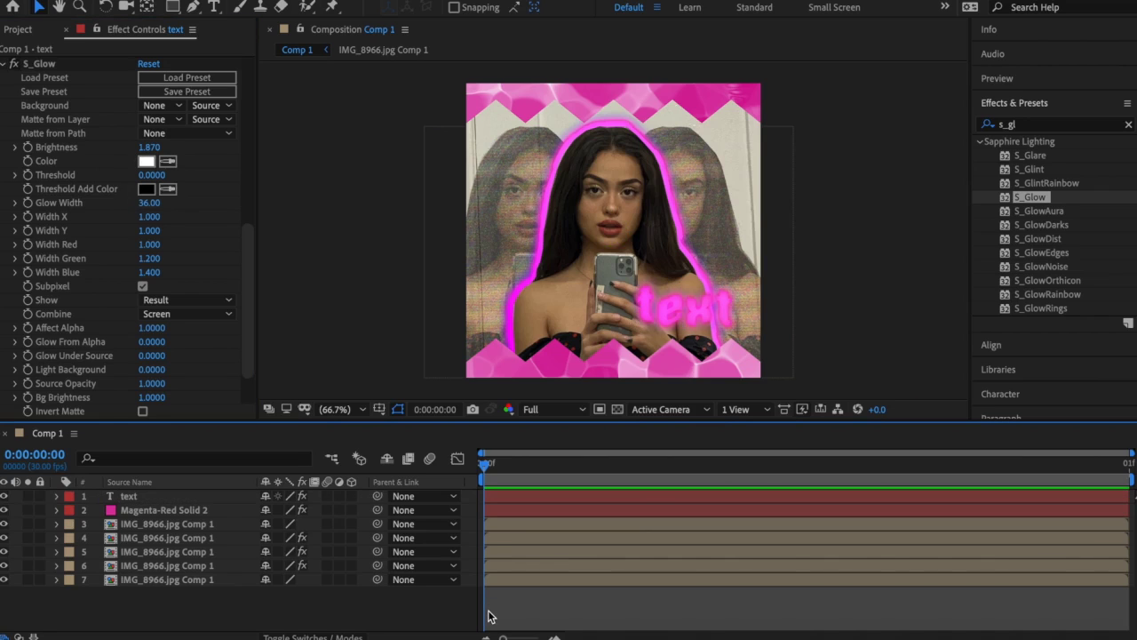
Step: Add layer styles to the text and set the Drop Shadow colour to pink
{"action": "right_click", "coordinate": [497, 502]}
{"action": "mouse_move", "coordinate": [548, 412]}
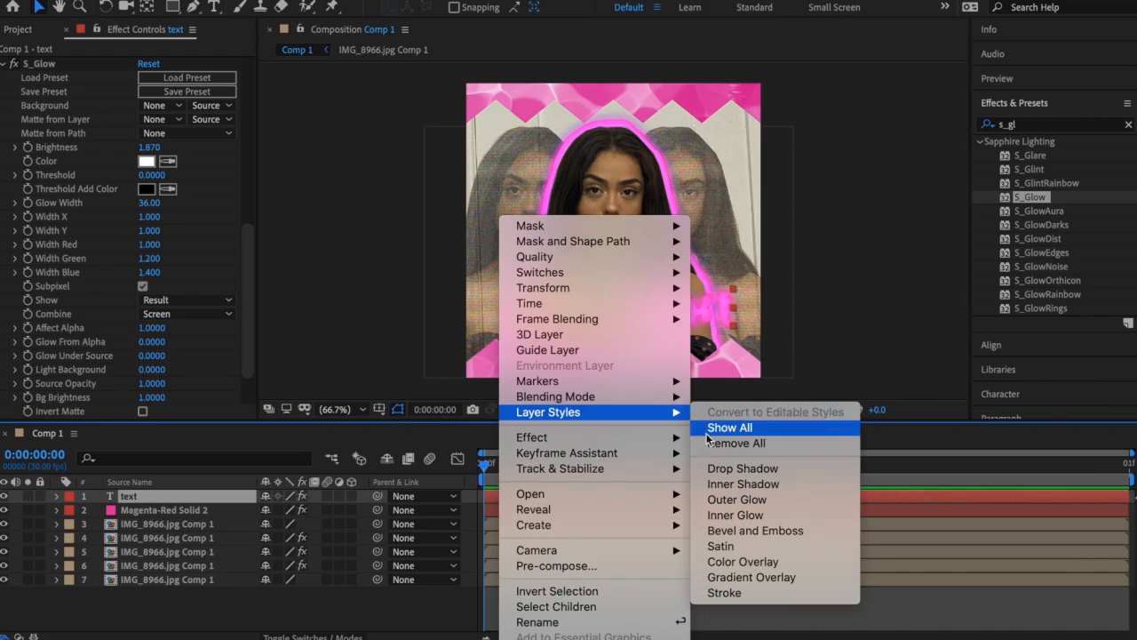
{"action": "left_click", "coordinate": [743, 468]}
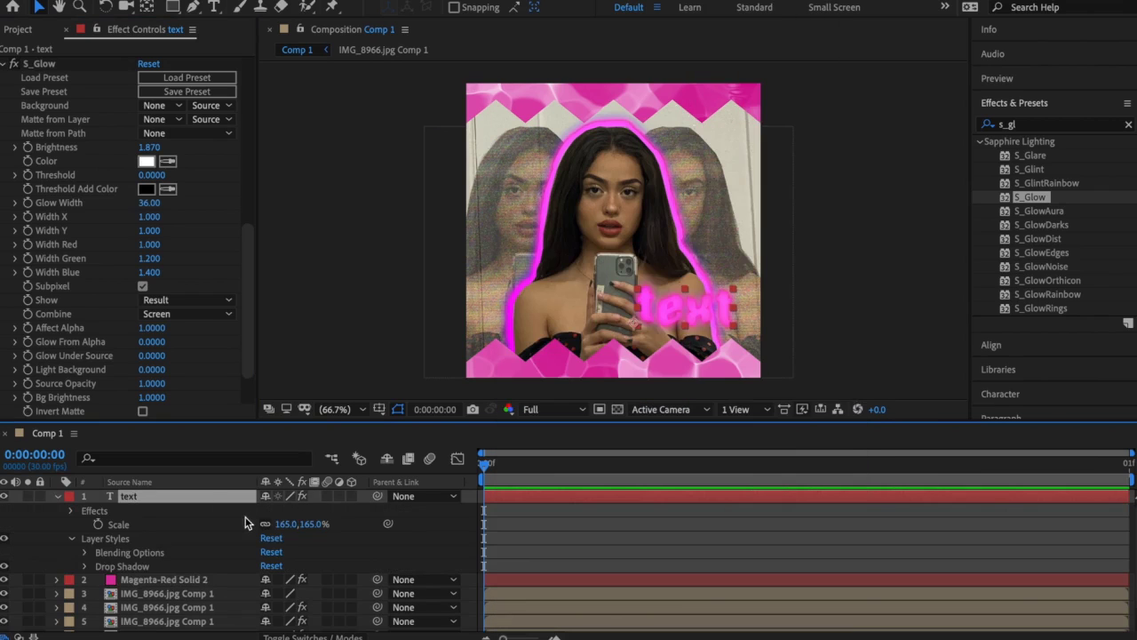
{"action": "left_click", "coordinate": [85, 565]}
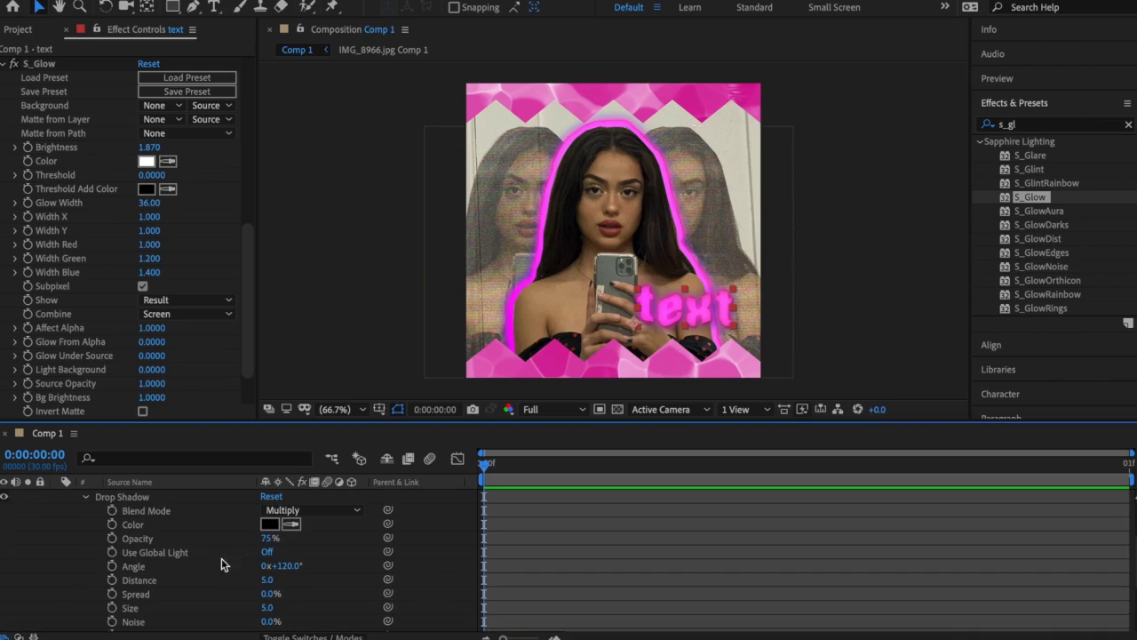
{"action": "left_click", "coordinate": [270, 525]}
{"action": "left_click", "coordinate": [514, 199]}
{"action": "key", "text": "Return"}
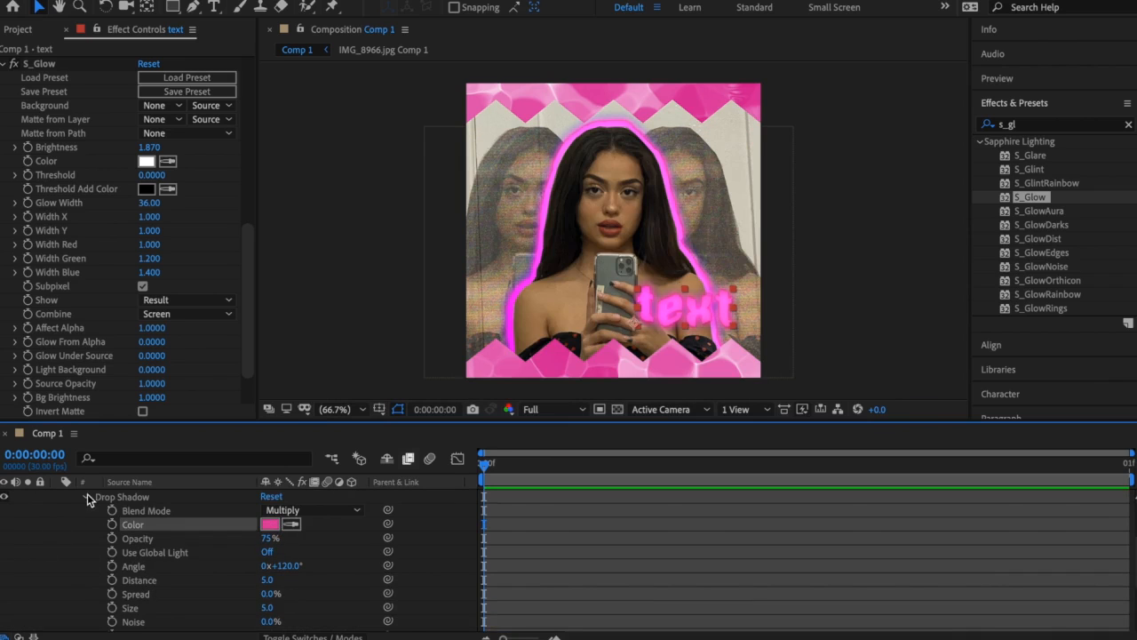
Step: Collapse the text layer's styles and properties and close Effect Controls
{"action": "left_click", "coordinate": [85, 497]}
{"action": "left_click", "coordinate": [71, 513]}
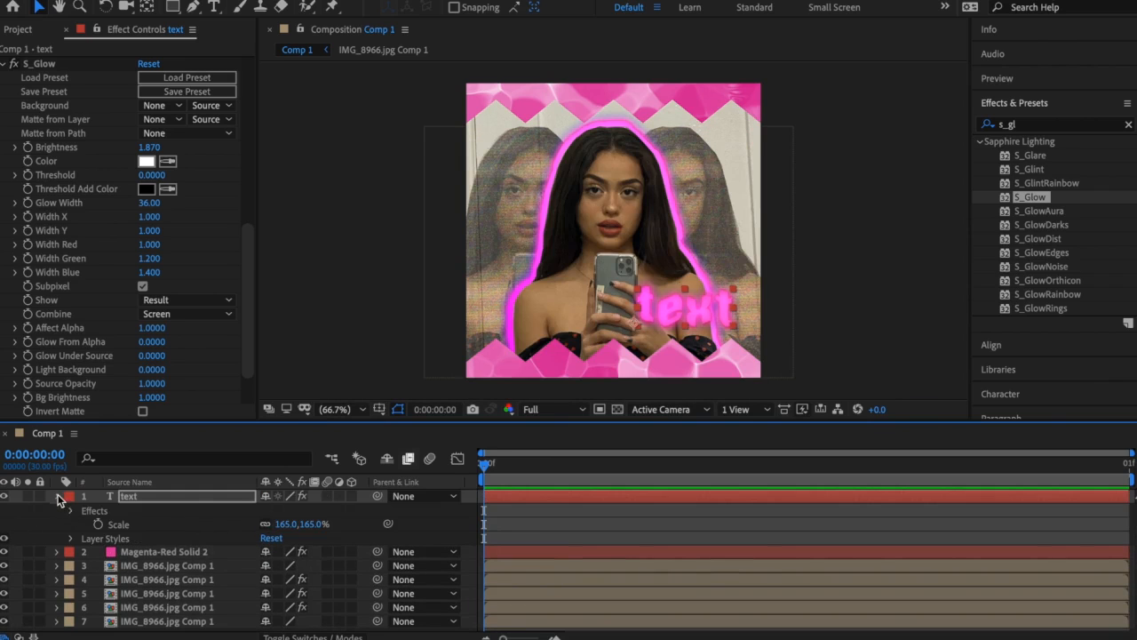
{"action": "left_click", "coordinate": [57, 496]}
{"action": "left_click", "coordinate": [424, 605]}
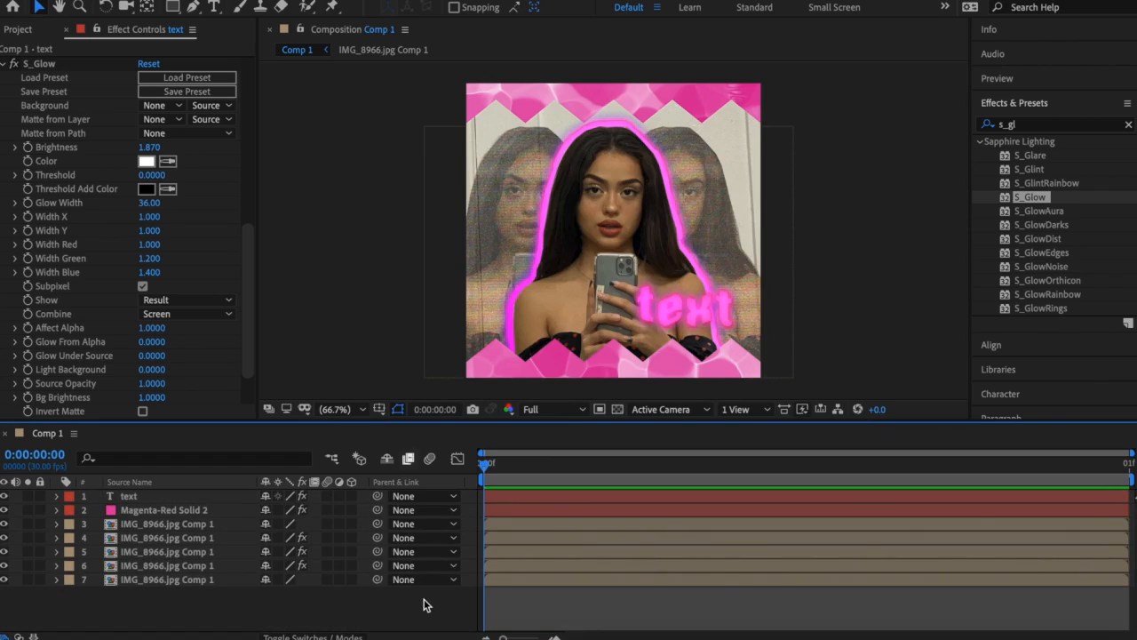
{"action": "left_click", "coordinate": [67, 29]}
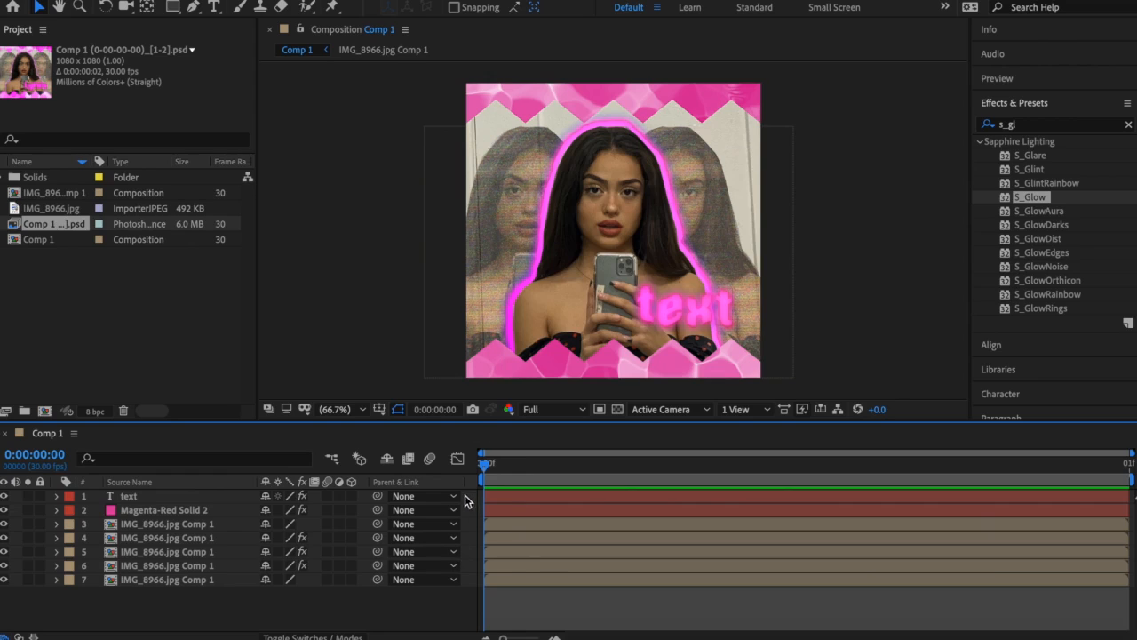
Step: Move the right-hand ghosted duplicate (layer 6) to an X position of 843, then select all seven layers
{"action": "left_click", "coordinate": [699, 204]}
{"action": "left_click", "coordinate": [504, 546]}
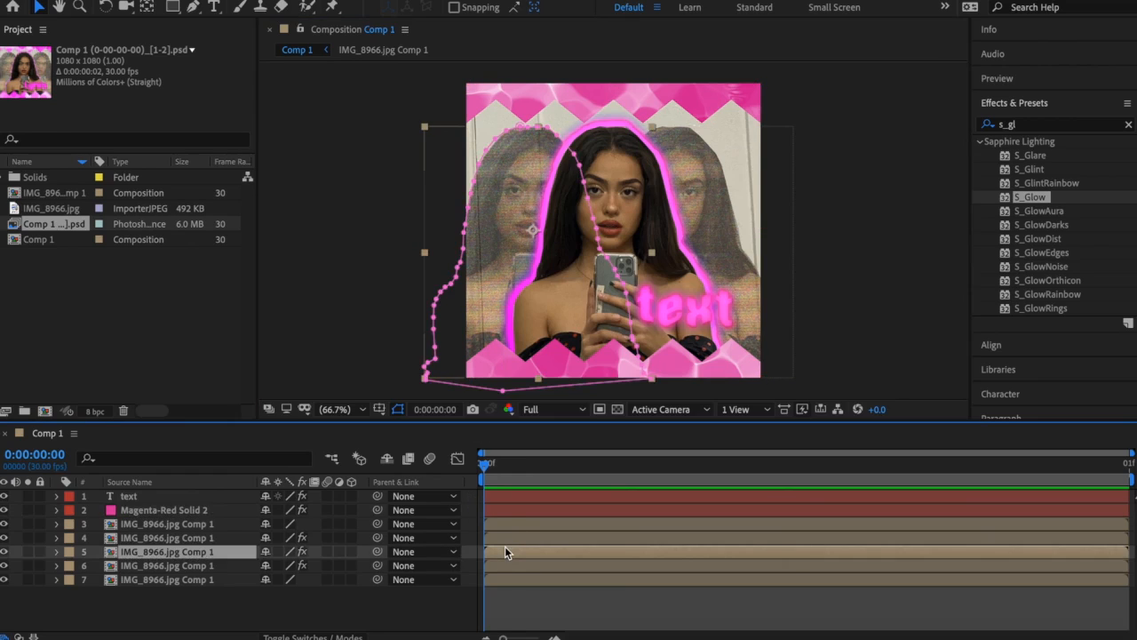
{"action": "left_click", "coordinate": [505, 564]}
{"action": "key", "text": "p"}
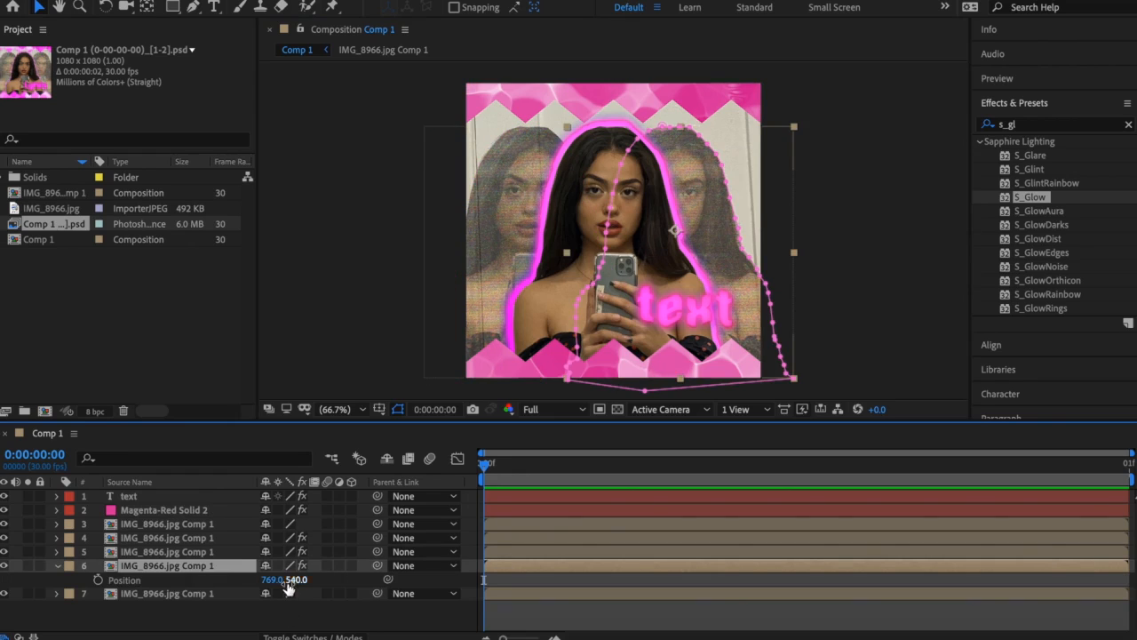
{"action": "left_click_drag", "start_coordinate": [275, 579], "coordinate": [335, 582]}
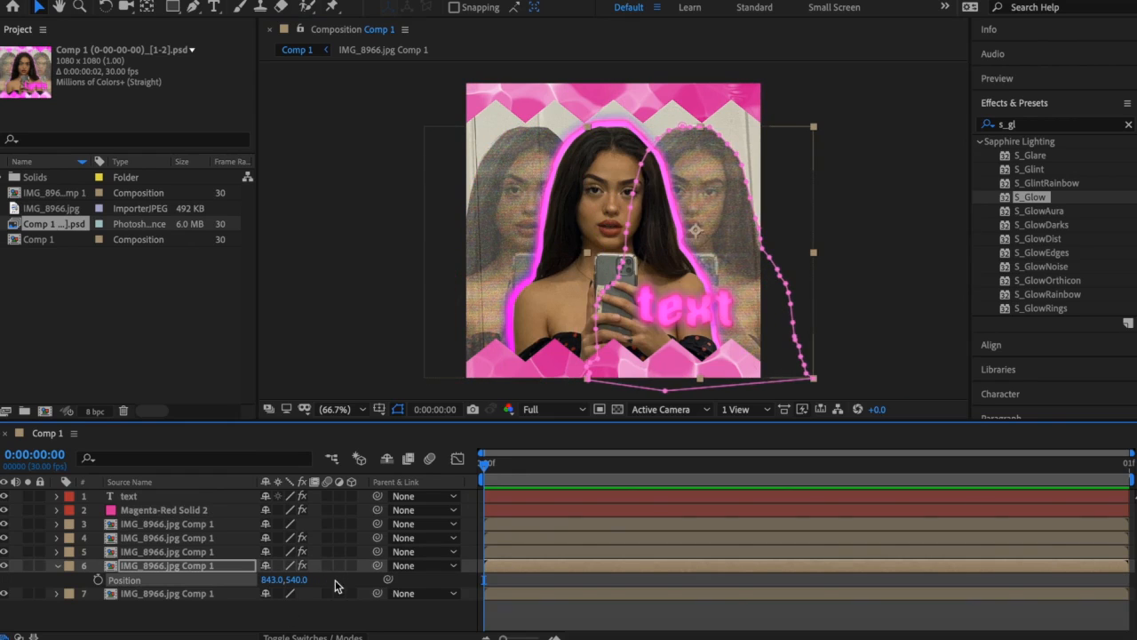
{"action": "left_click", "coordinate": [55, 567]}
{"action": "left_click", "coordinate": [355, 604]}
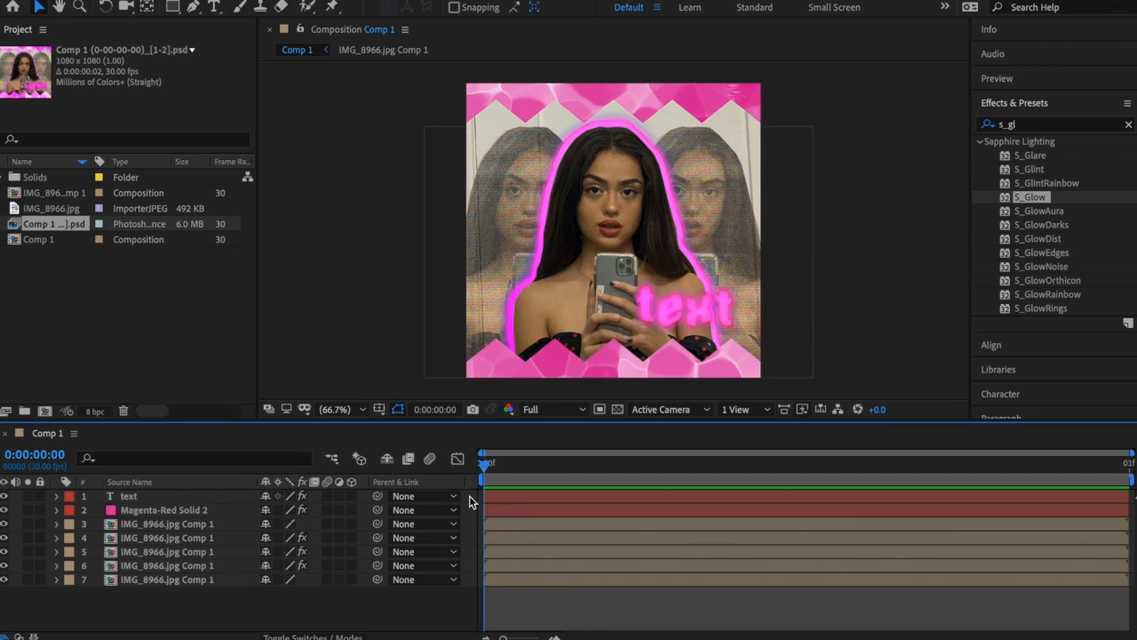
{"action": "left_click_drag", "start_coordinate": [471, 494], "coordinate": [547, 587]}
Step: Pre-compose all seven layers into Pre-comp 1
{"action": "right_click", "coordinate": [546, 582]}
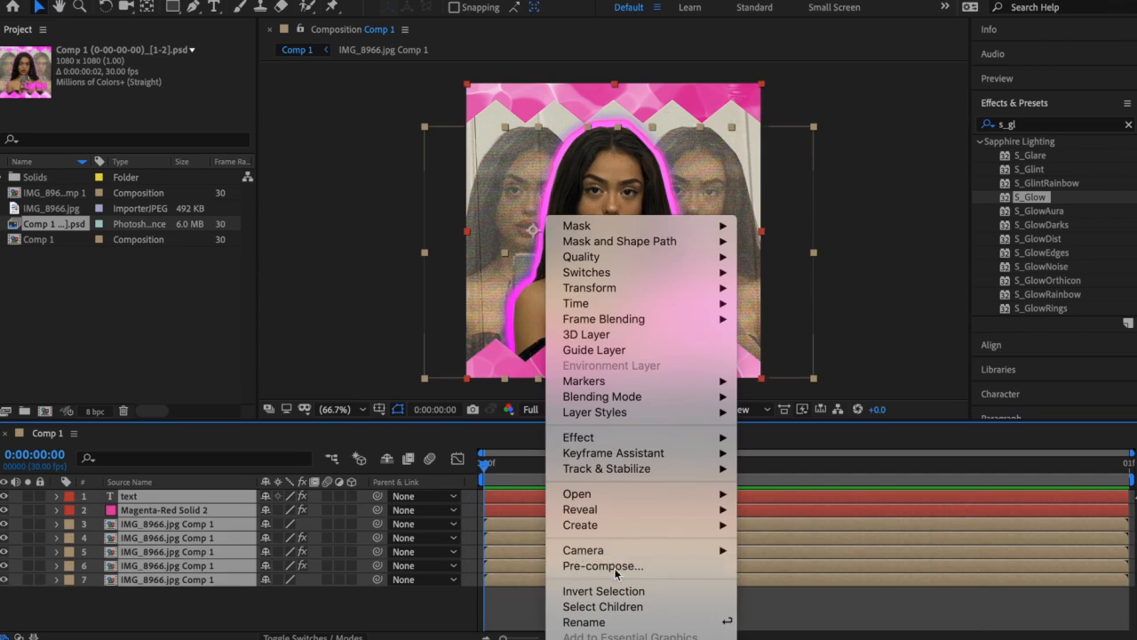
{"action": "left_click", "coordinate": [602, 566]}
{"action": "left_click", "coordinate": [737, 515]}
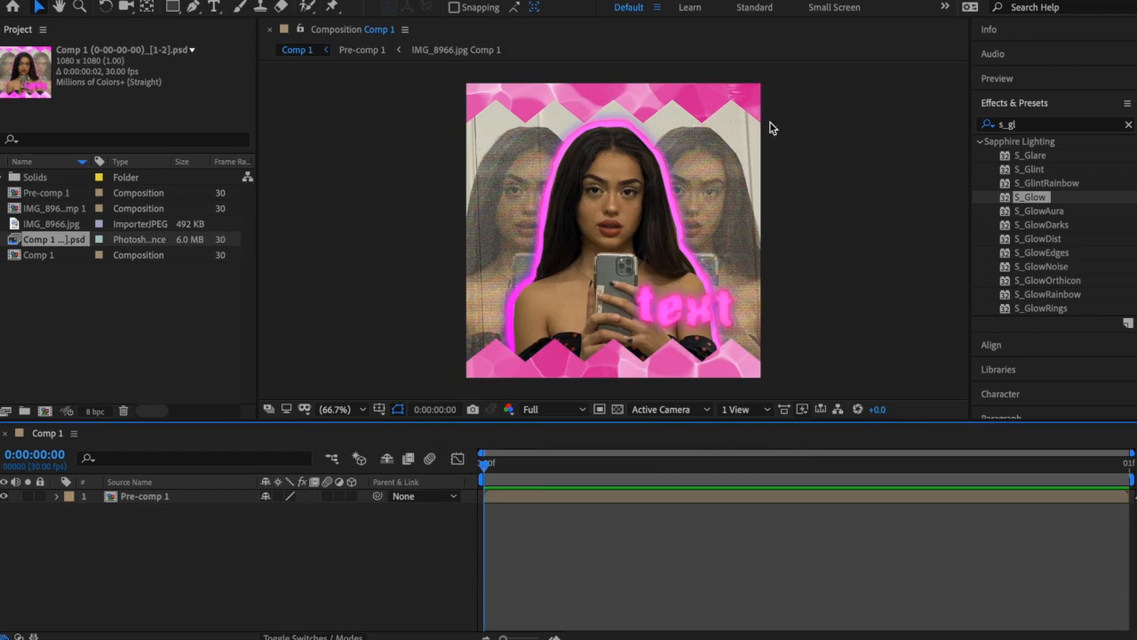
Step: Apply the Magic Bullet Looks effect to Pre-comp 1
{"action": "left_click", "coordinate": [1030, 125]}
{"action": "type", "text": "look"}
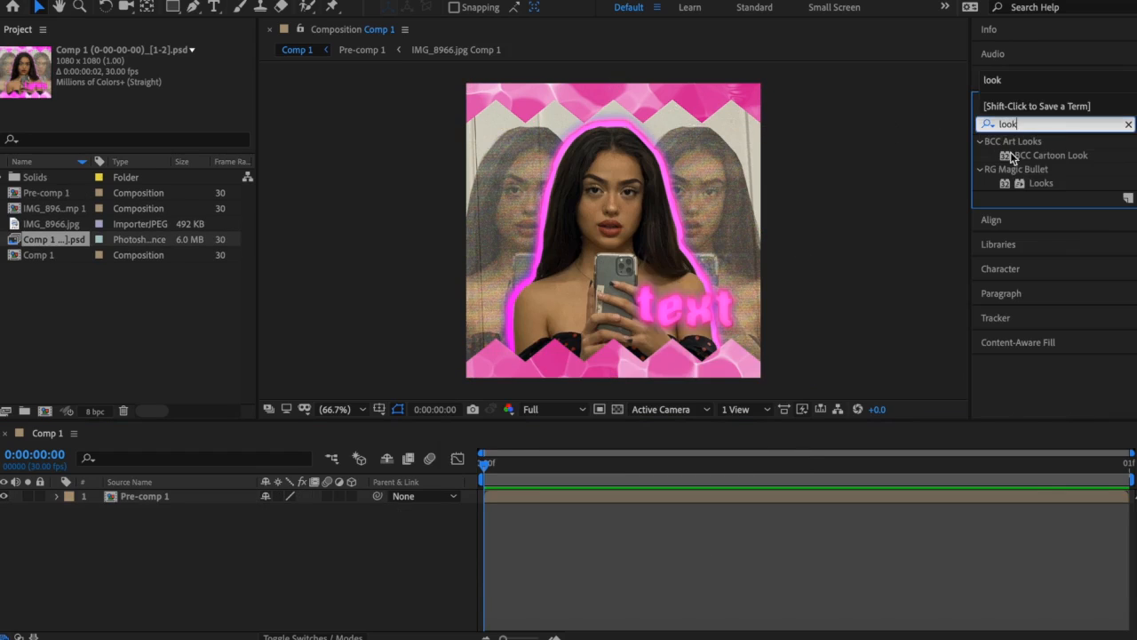
{"action": "left_click", "coordinate": [1028, 184]}
{"action": "left_click_drag", "start_coordinate": [1028, 184], "coordinate": [617, 183]}
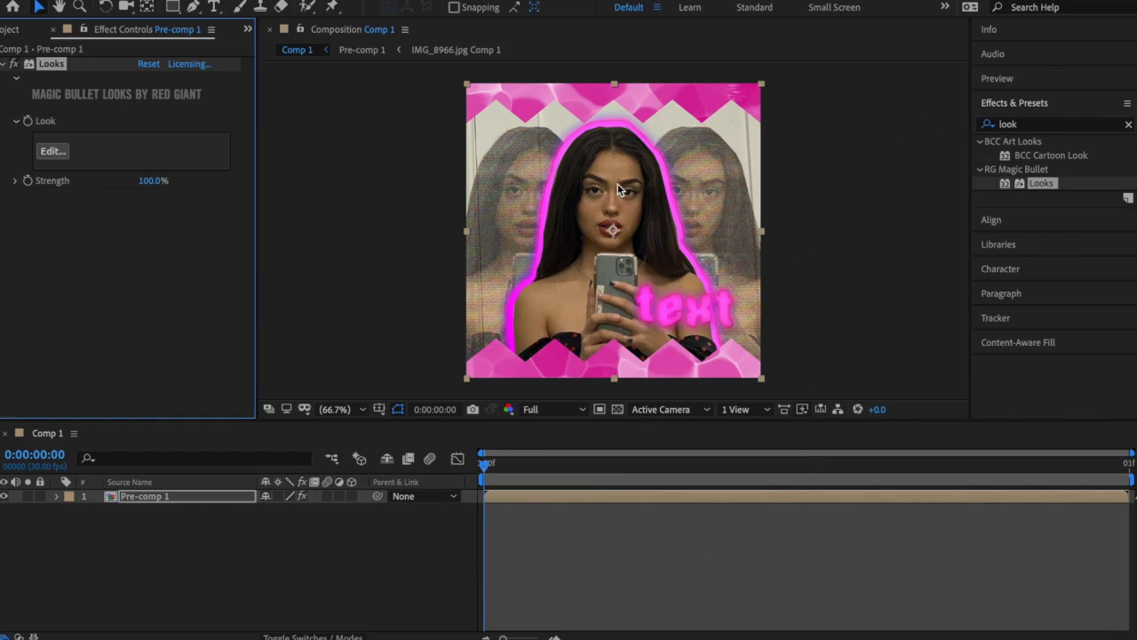
Step: Grade Pre-comp 1 with the 'vote him out' look in the Looks editor
{"action": "left_click", "coordinate": [47, 153]}
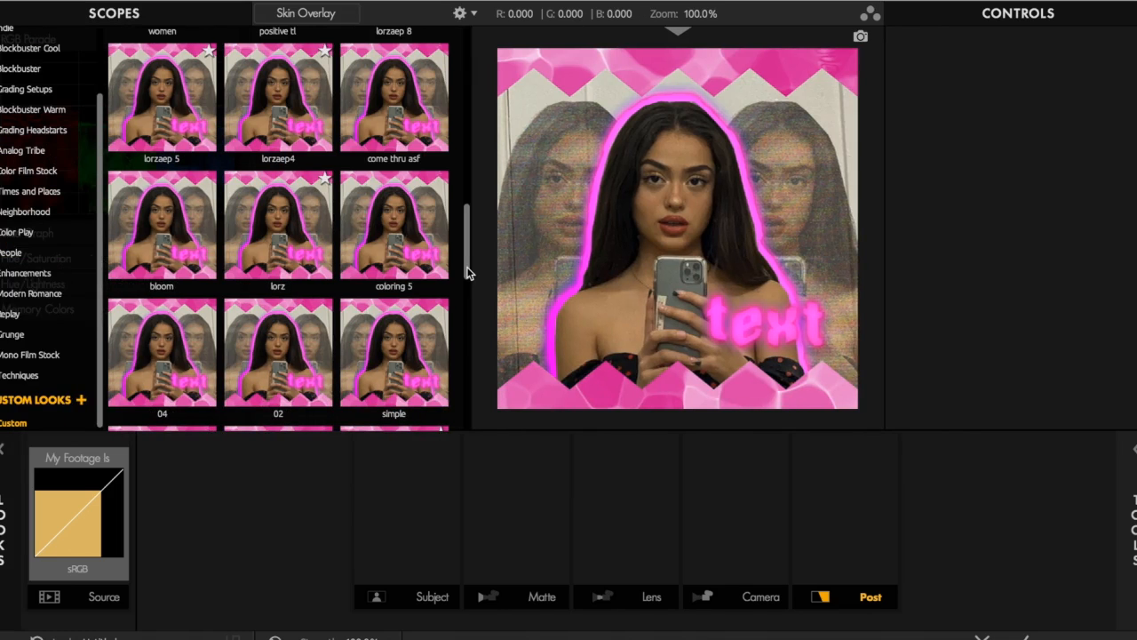
{"action": "left_click_drag", "start_coordinate": [469, 240], "coordinate": [468, 142]}
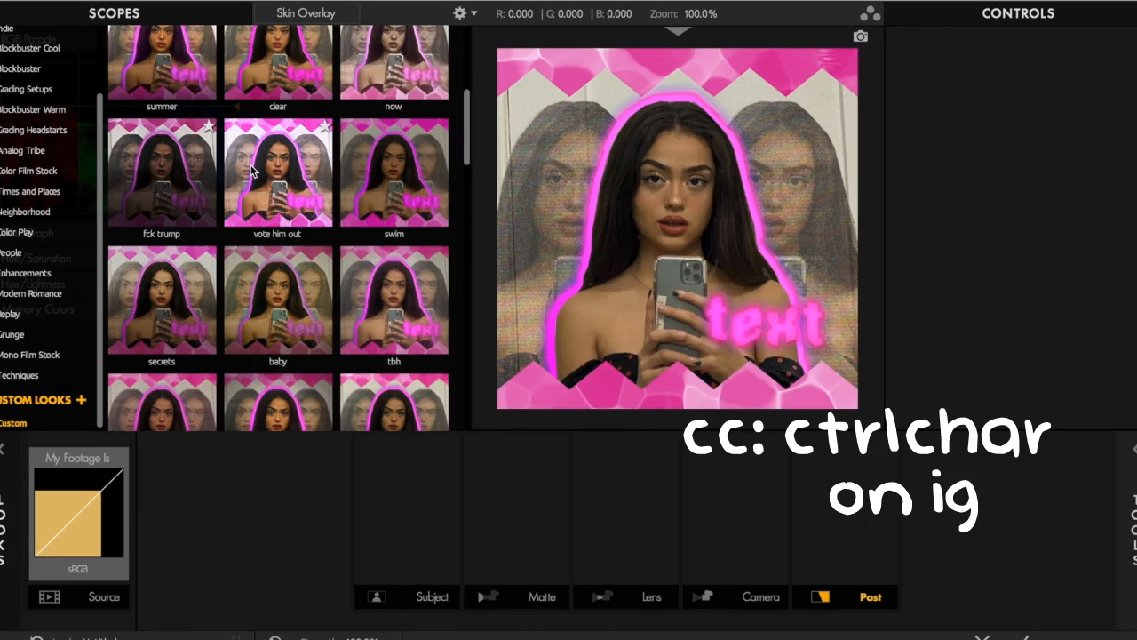
{"action": "left_click", "coordinate": [267, 162]}
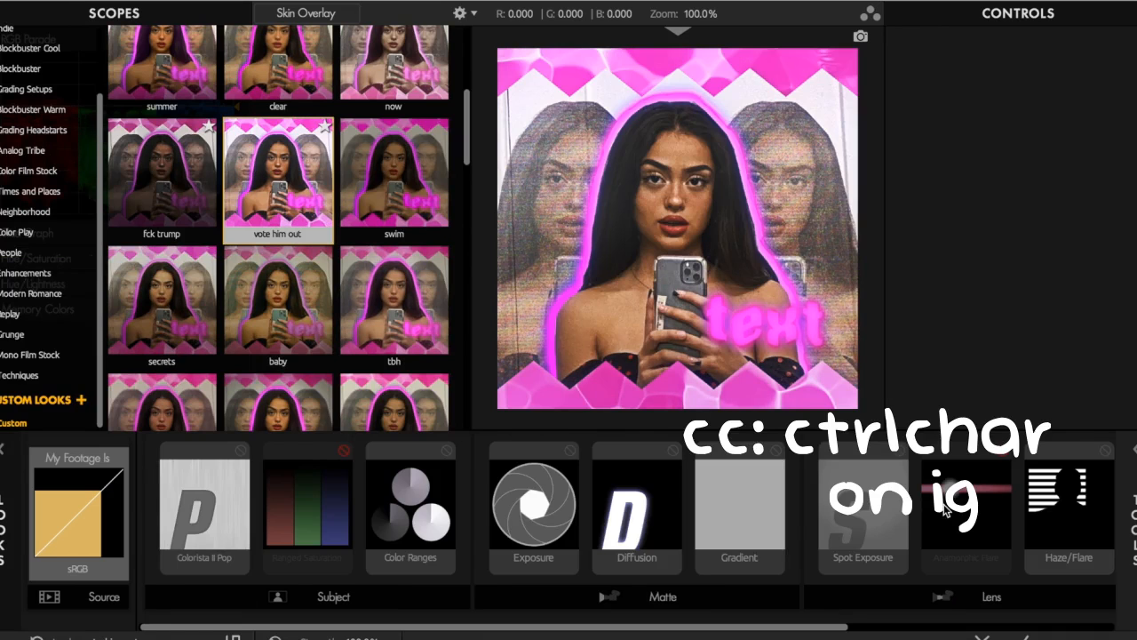
{"action": "key", "text": "Return"}
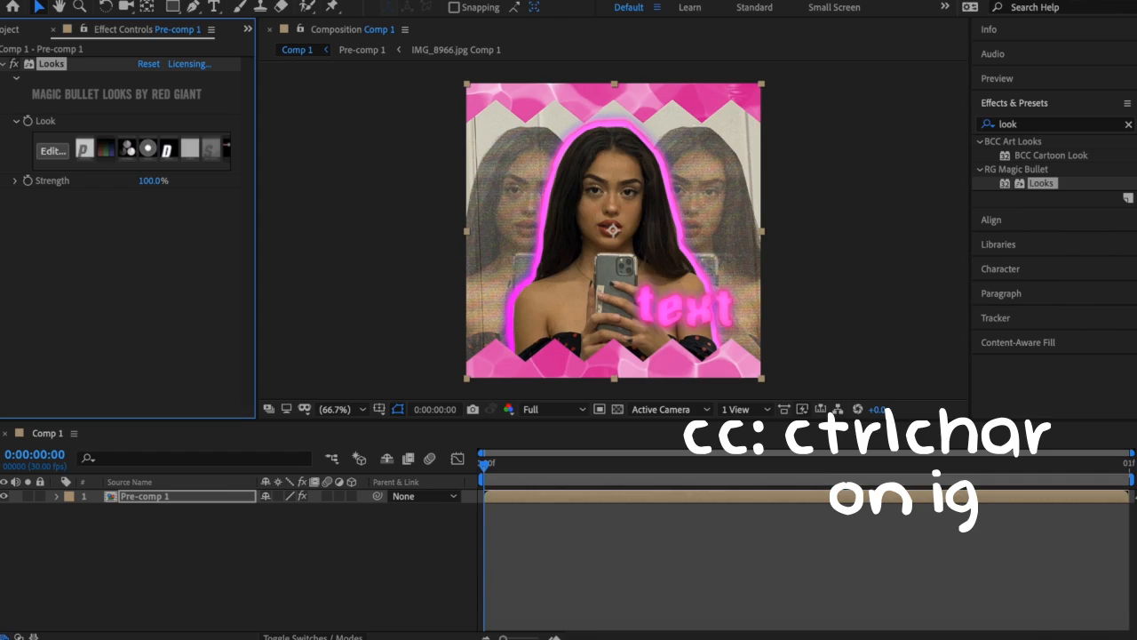
{"action": "left_click", "coordinate": [648, 579]}
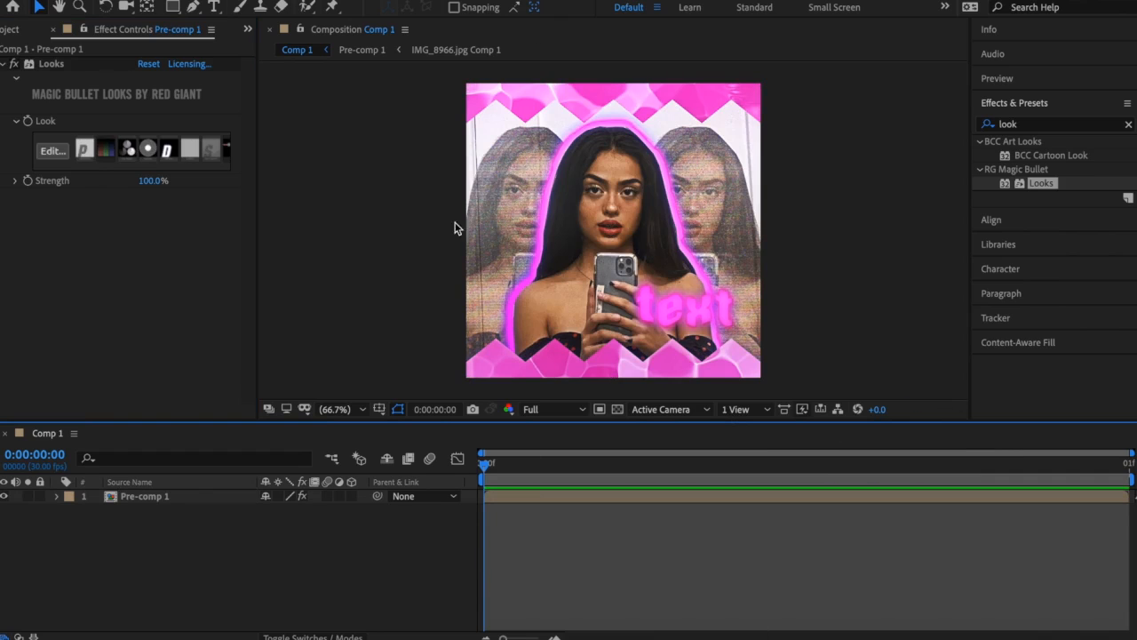